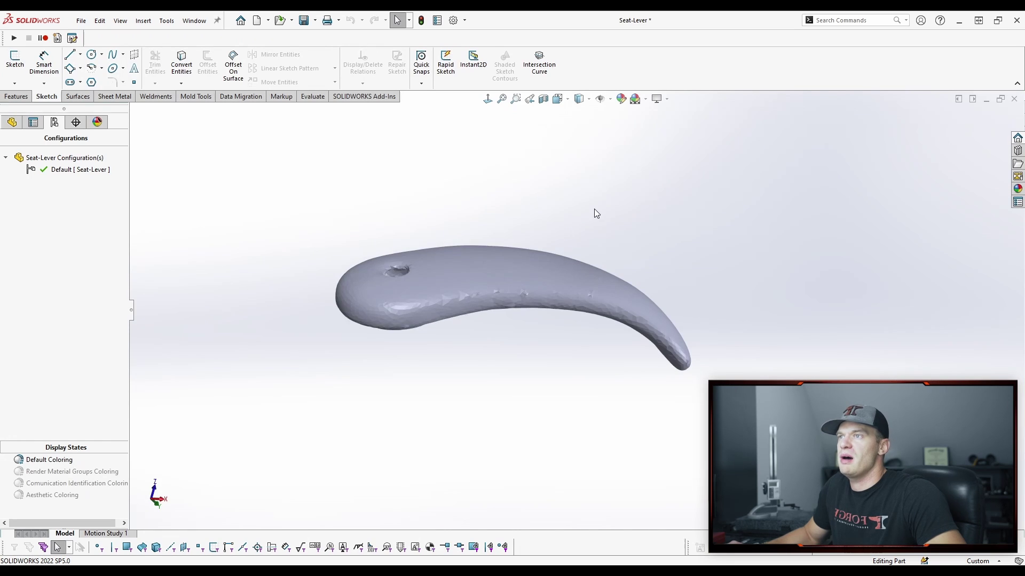
Display the Front, Top and Right planes together to check how the imported lever scan sits relative to them
middle_drag(594, 209, 339, 207)
middle_drag(687, 409, 628, 405)
middle_drag(696, 352, 269, 205)
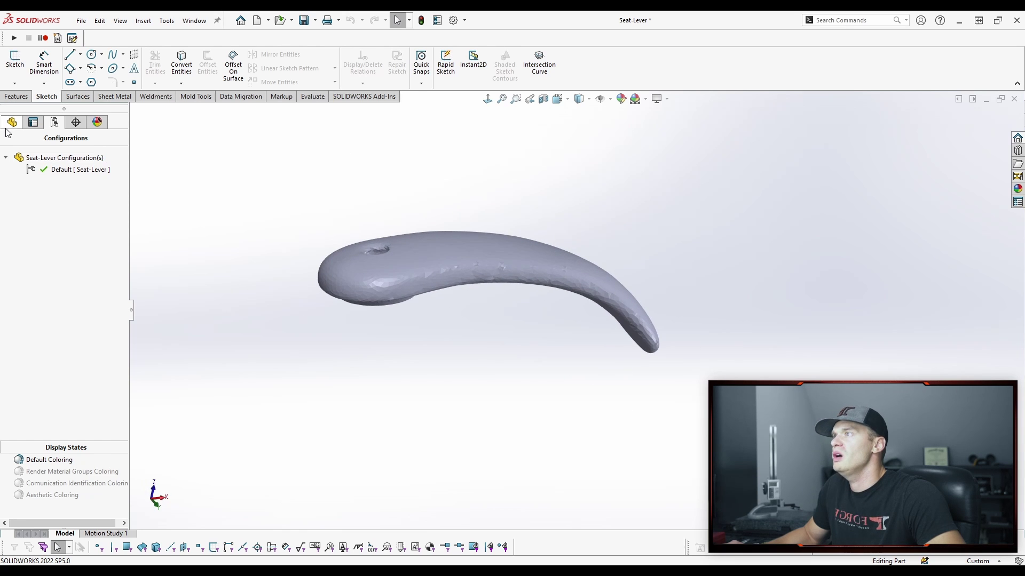
middle_drag(483, 192, 532, 201)
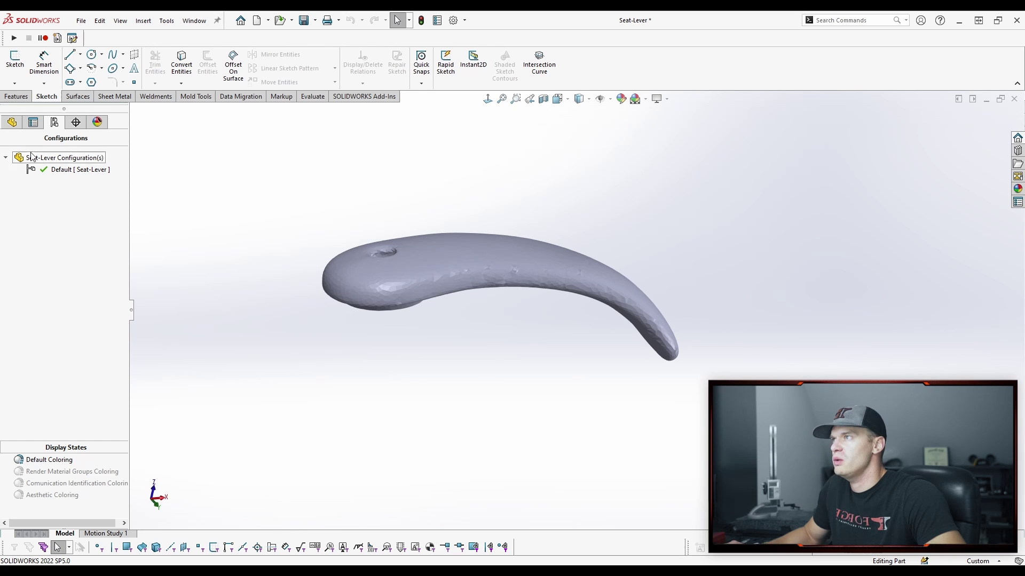
click(12, 122)
click(42, 219)
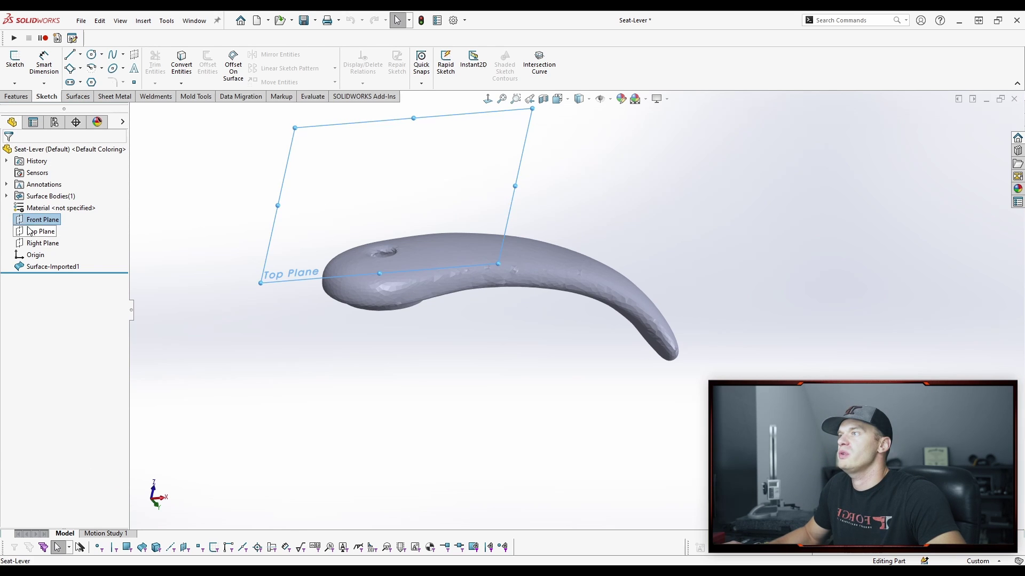
ctrl+click(41, 231)
ctrl+click(43, 243)
key(ctrl+7)
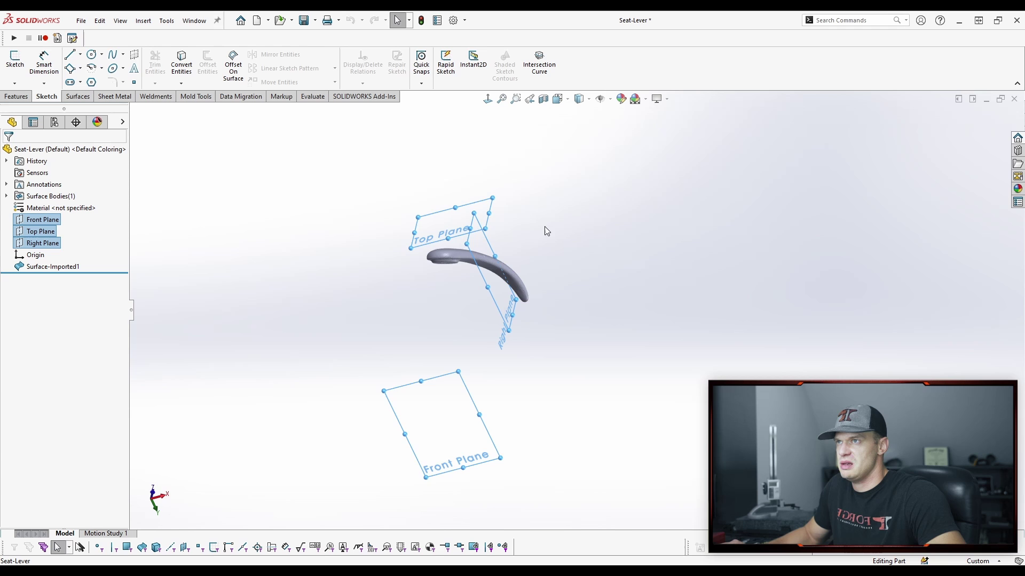
click(552, 194)
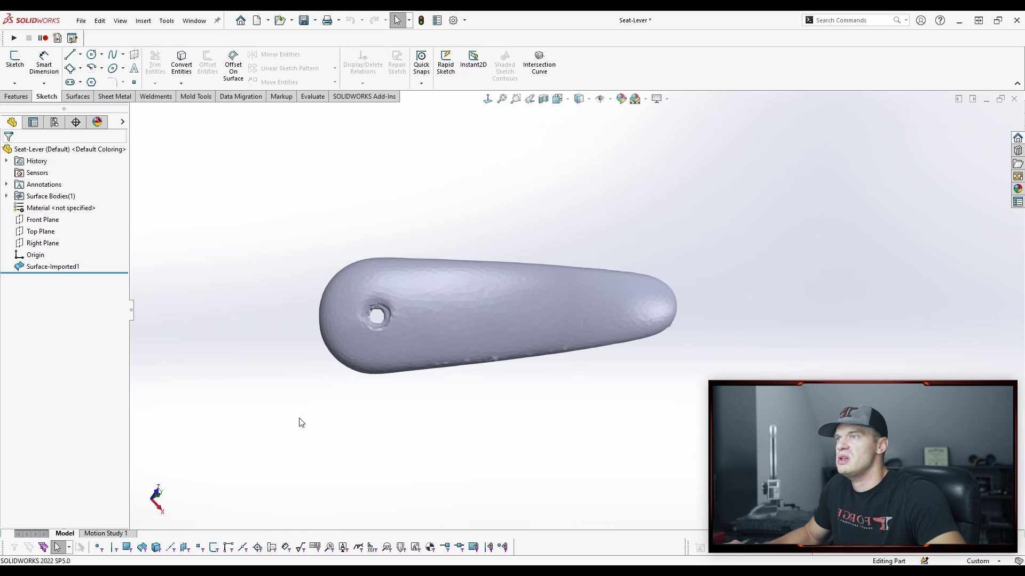
Examine the lever scan from its outer face, underside boss and side profile
drag(254, 400, 277, 383)
middle_drag(416, 418, 419, 348)
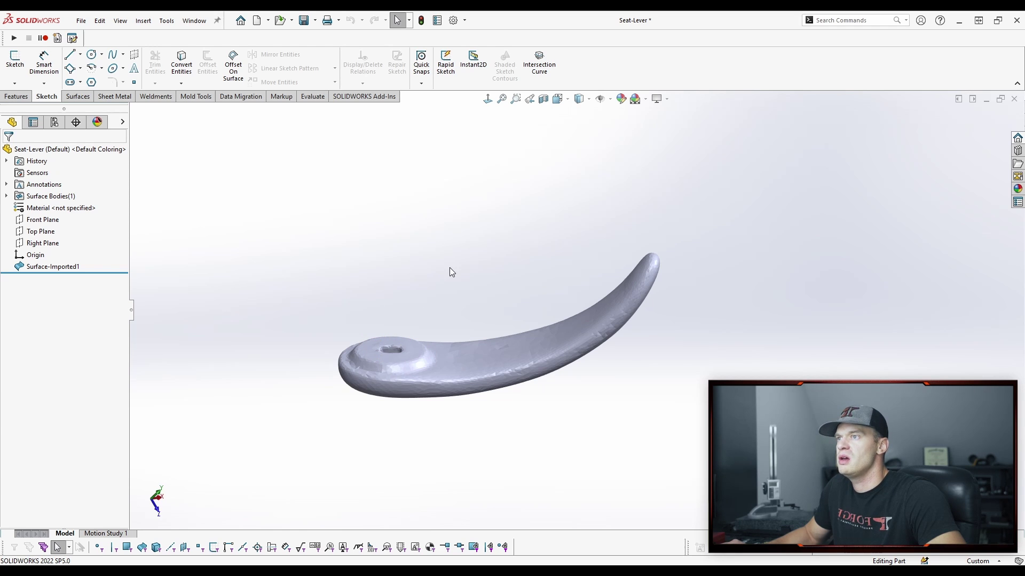
middle_drag(449, 267, 508, 455)
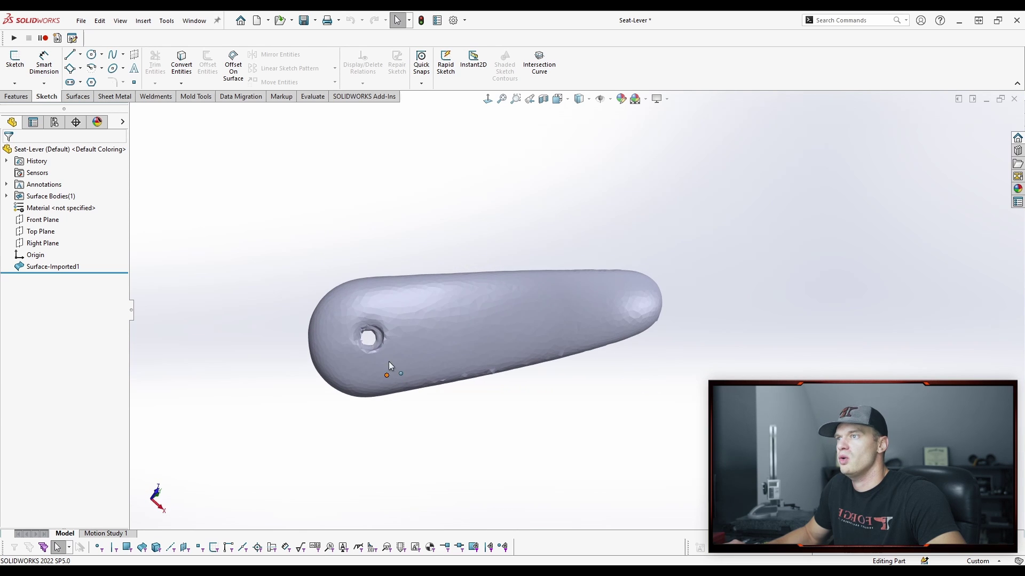
middle_drag(368, 338, 360, 342)
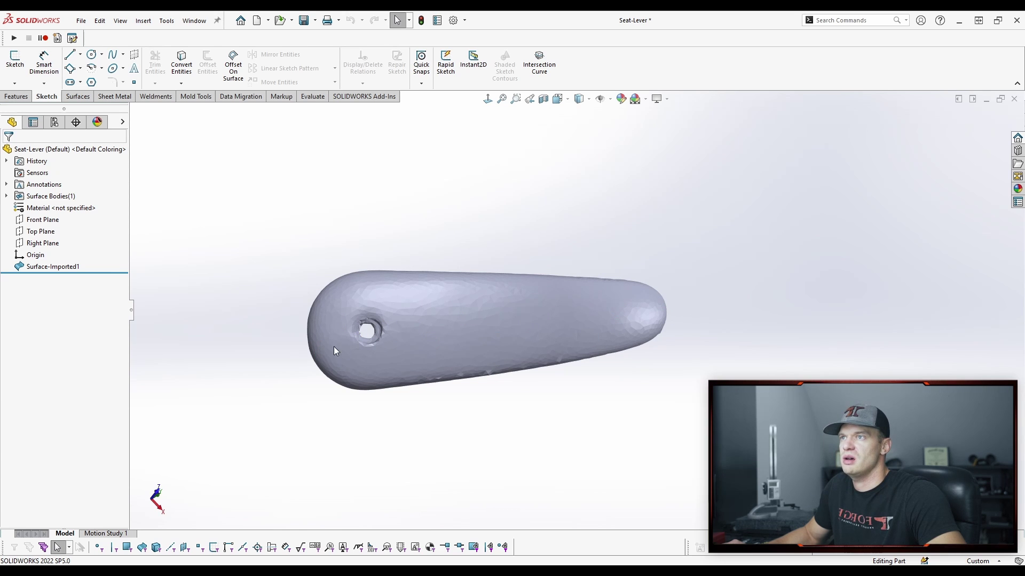
key(Up)
key(Up)
key(Up)
key(Up)
key(Up)
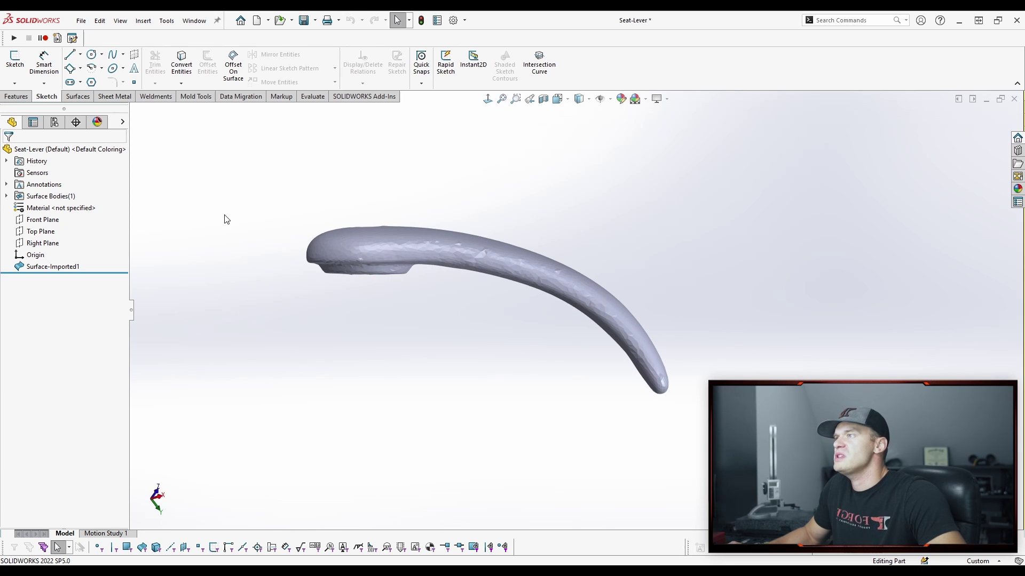
Define a reference plane through three widely spaced mesh vertices on the flat boss face around the hole
right_click(197, 226)
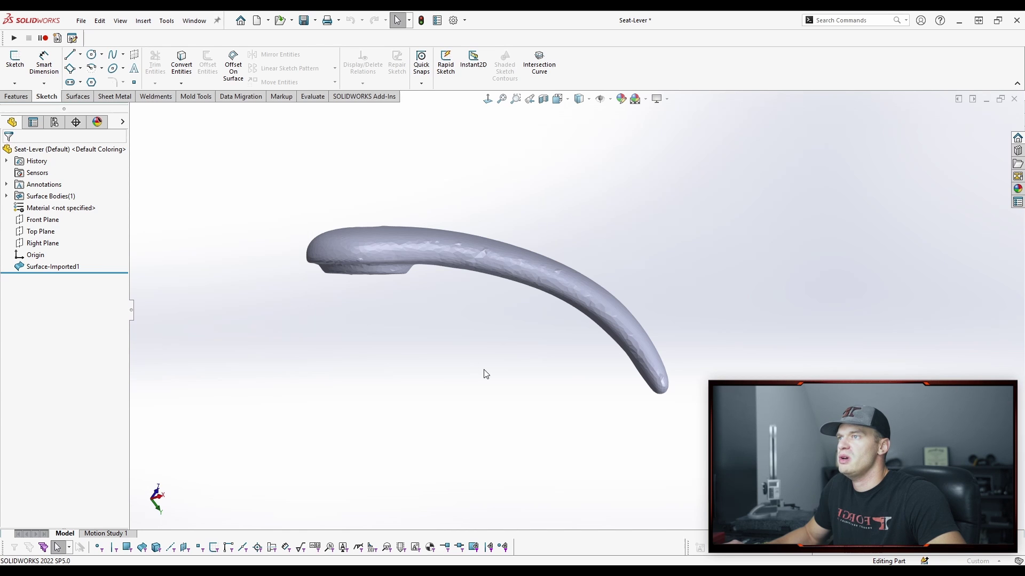
middle_drag(408, 340, 408, 248)
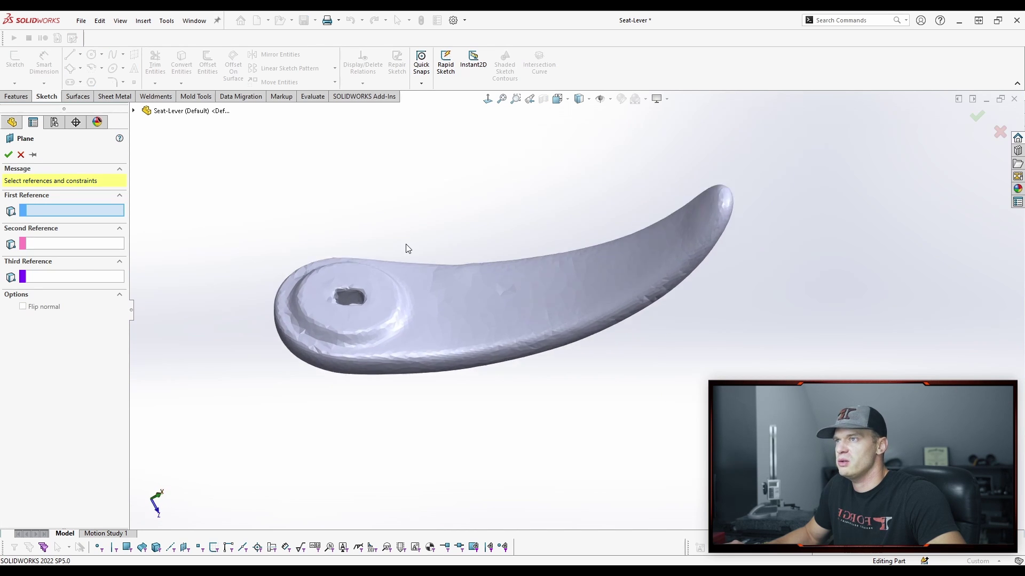
scroll(407, 249, down, 5)
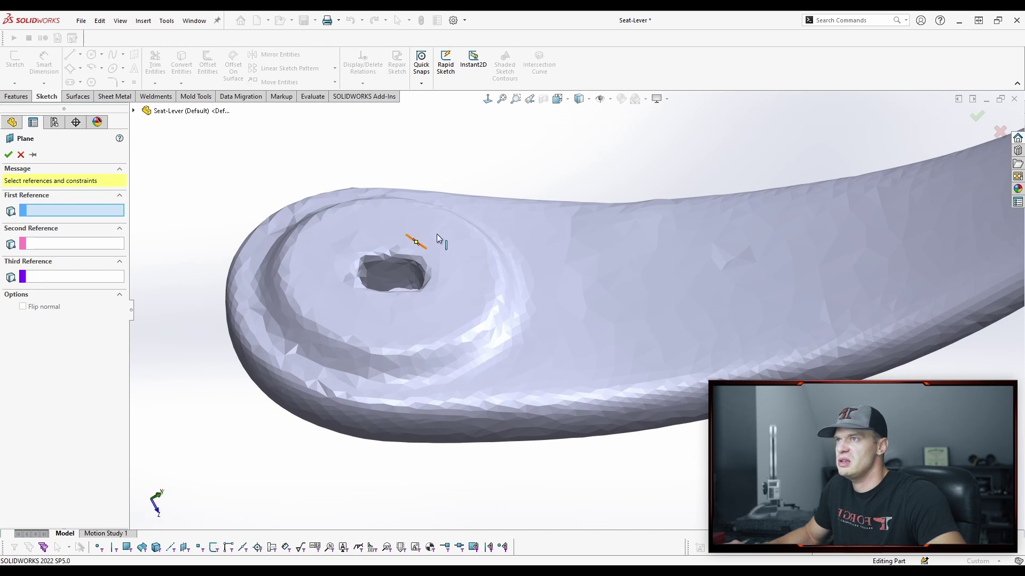
click(476, 257)
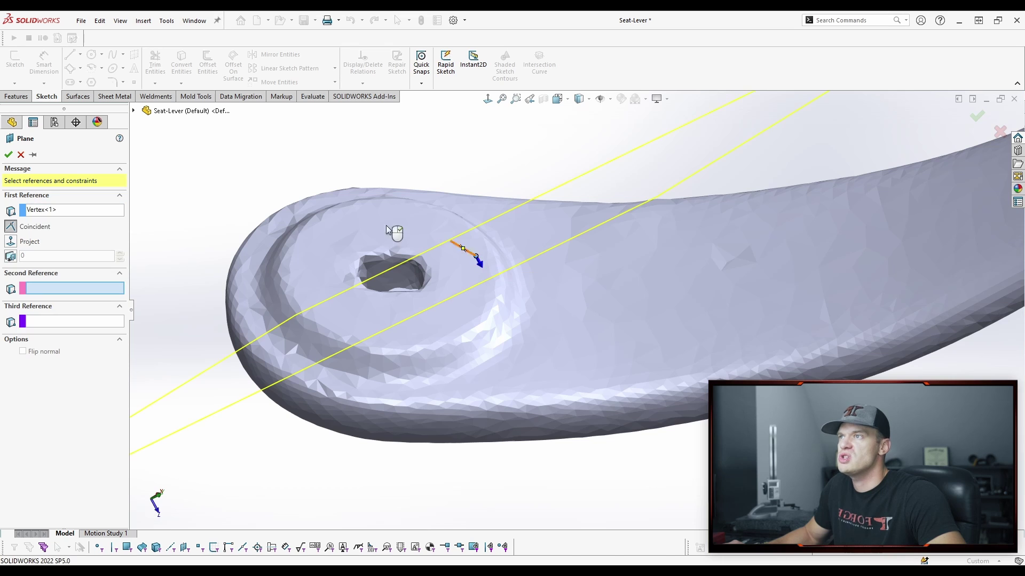
click(329, 230)
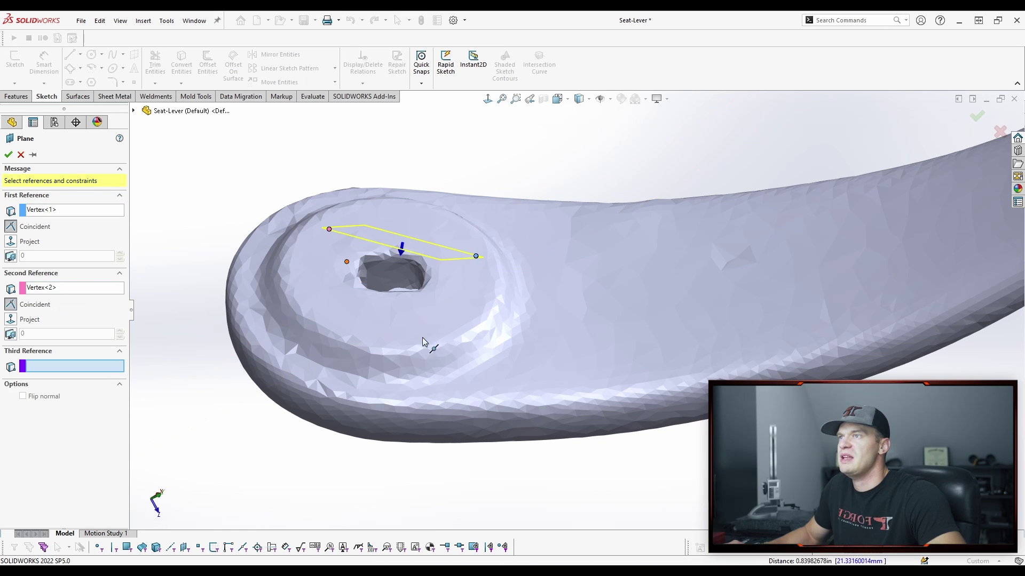
click(389, 329)
Check the plane preview edge-on against the boss face and accept the plane
key(Up)
key(Up)
key(Up)
key(Up)
key(Up)
key(Up)
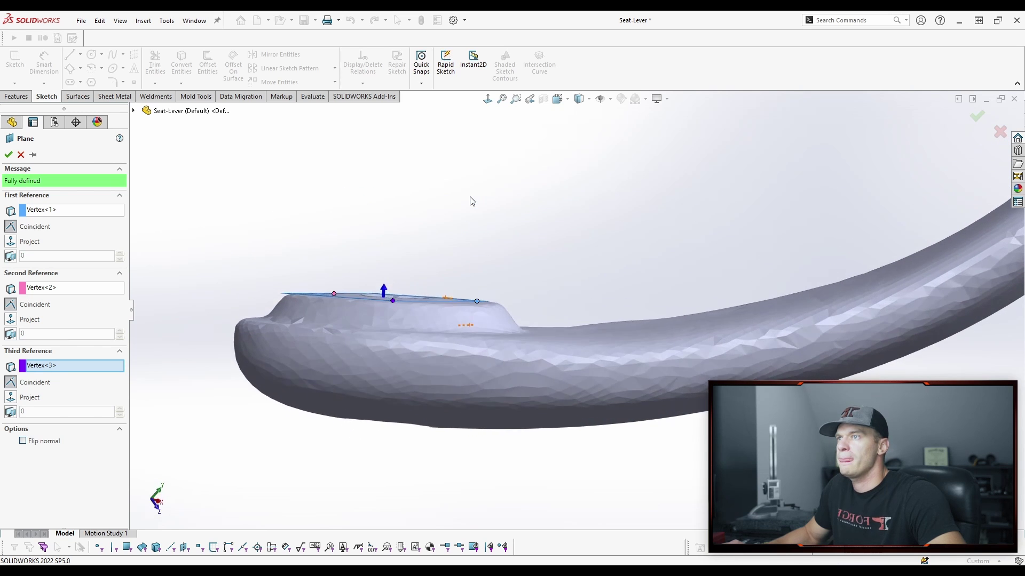
scroll(472, 201, up, 2)
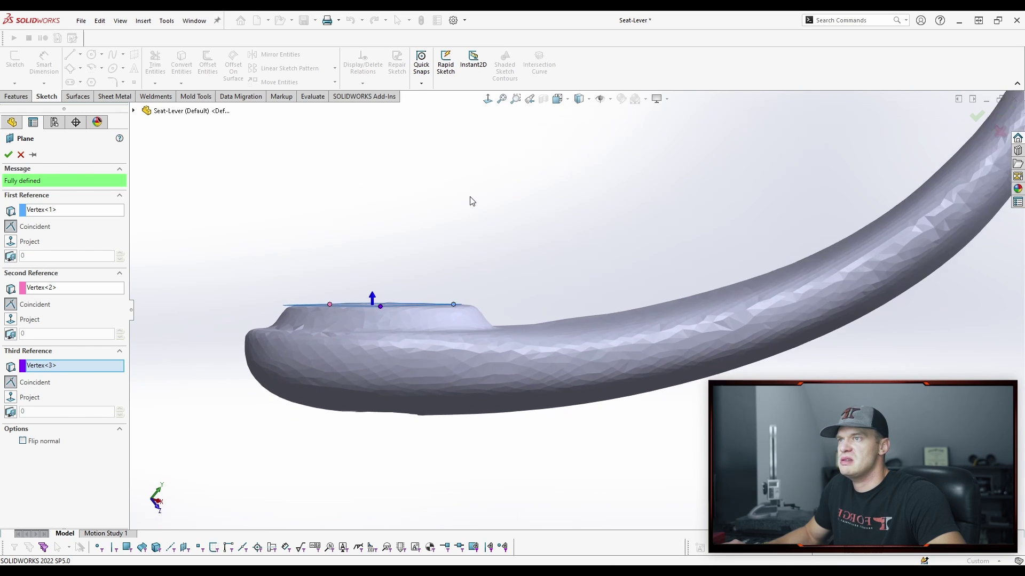
key(ctrl+Down)
key(ctrl+Down)
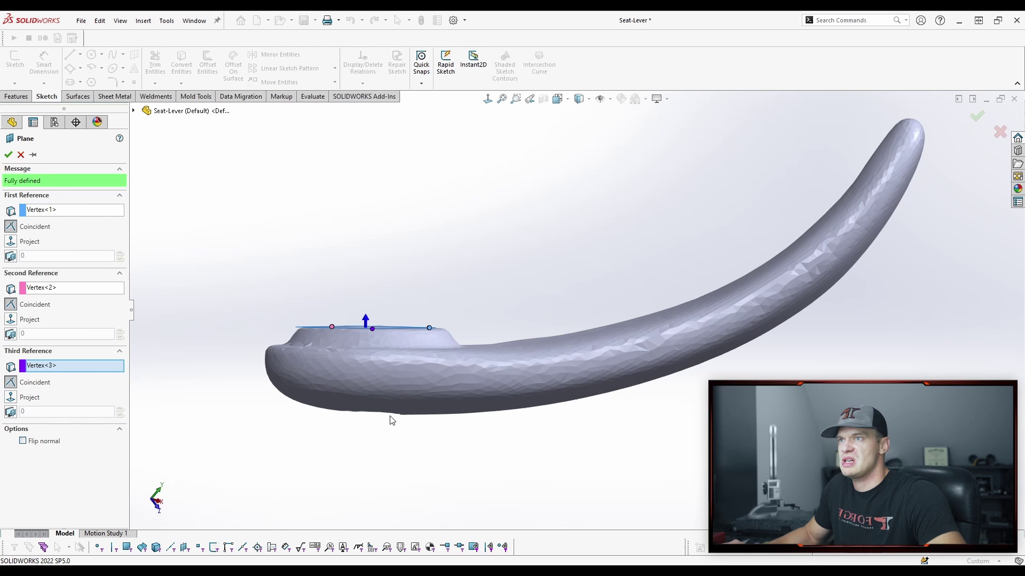
mouse_move(482, 264)
middle_down()
mouse_move(416, 245)
mouse_move(202, 249)
middle_up()
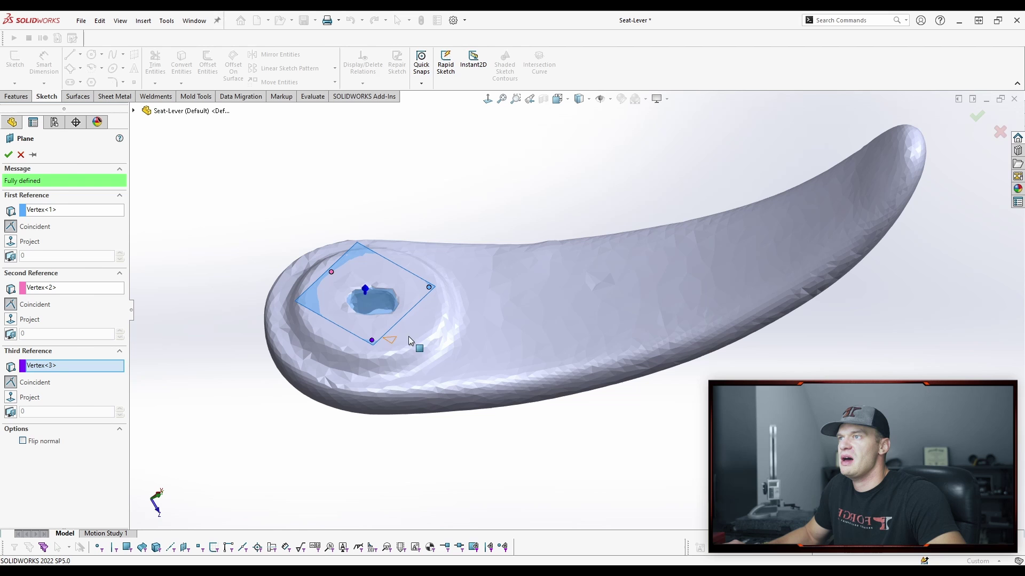
middle_drag(447, 195, 447, 195)
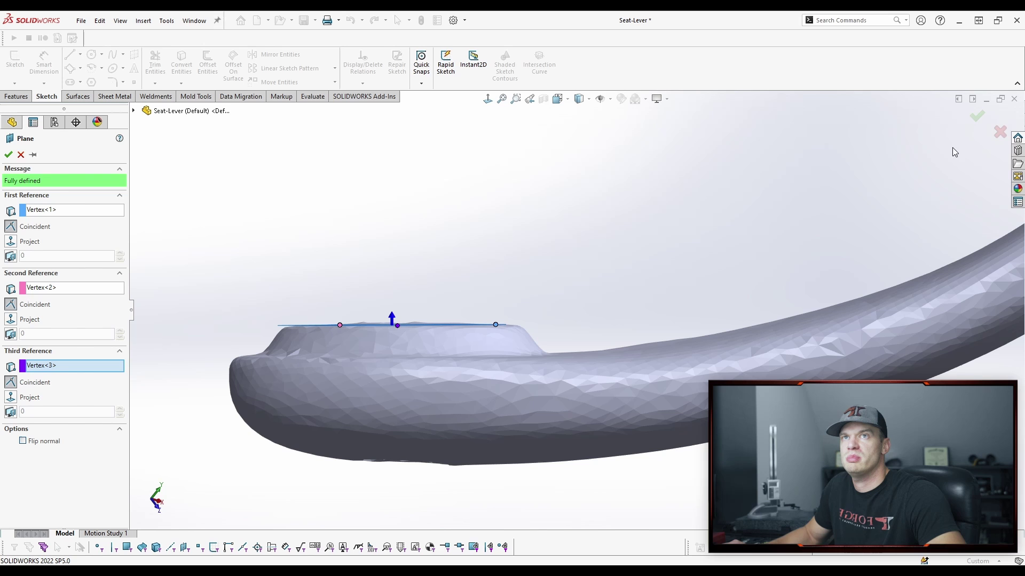
click(979, 118)
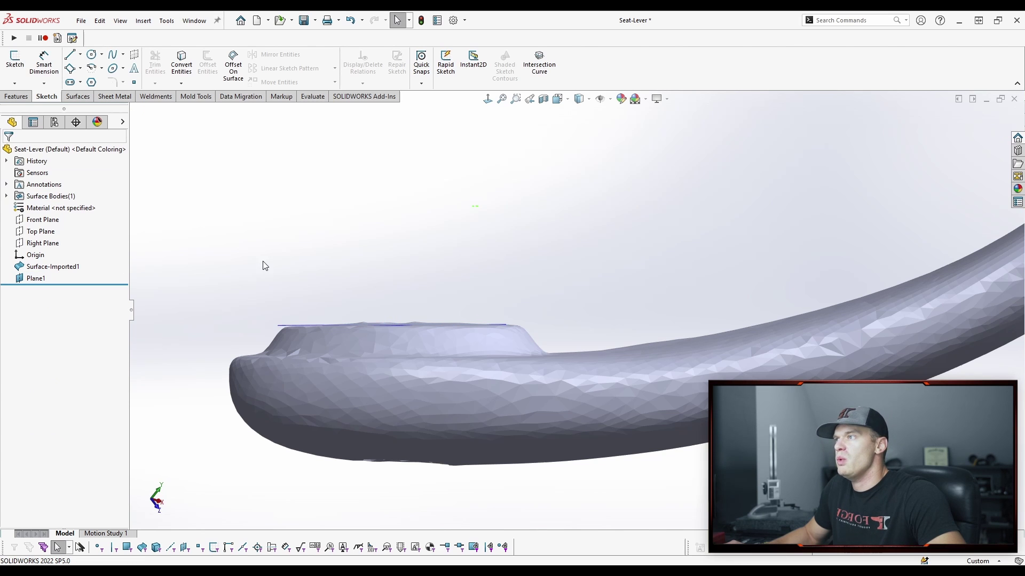
Start a sketch on the new boss plane and draw a circle of about 3.4 mm radius over the hole
middle_drag(389, 196, 389, 195)
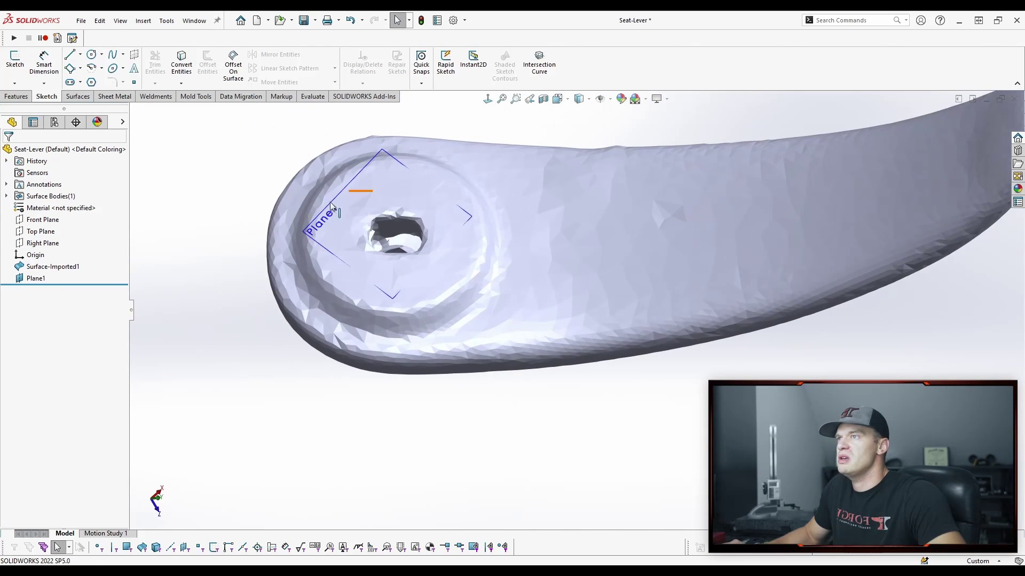
click(36, 278)
click(47, 246)
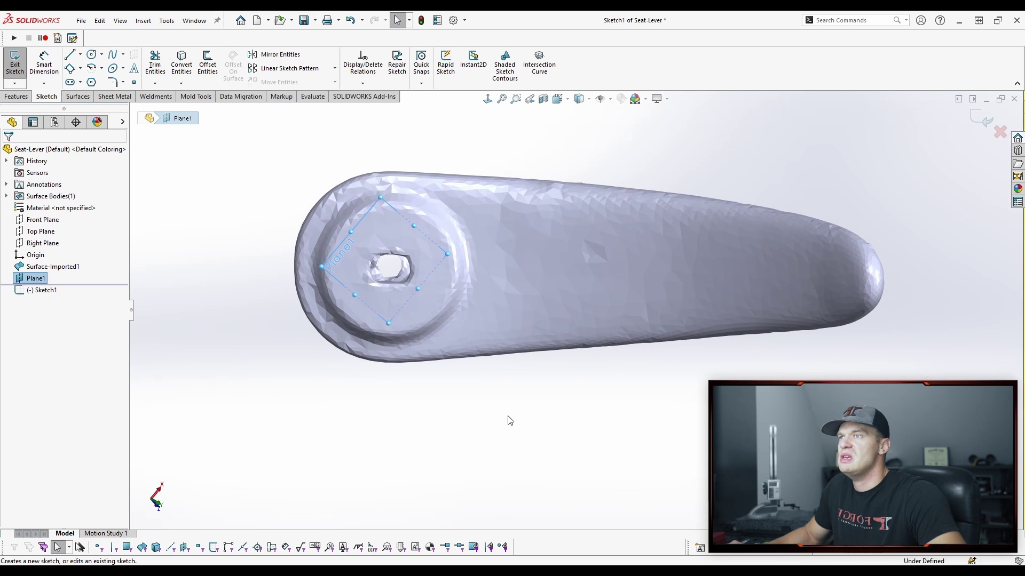
key(s)
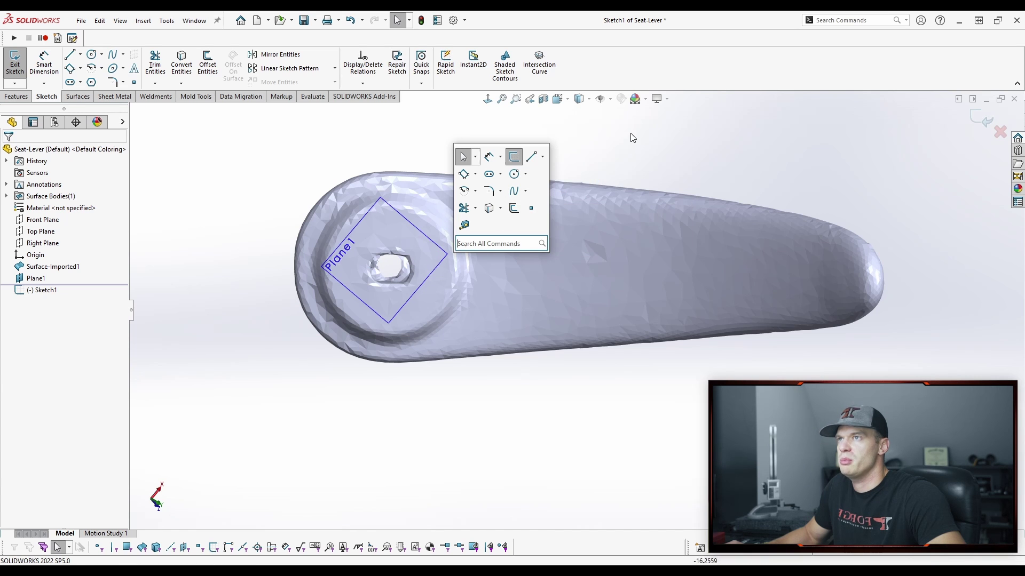
click(514, 174)
middle_drag(455, 155, 457, 167)
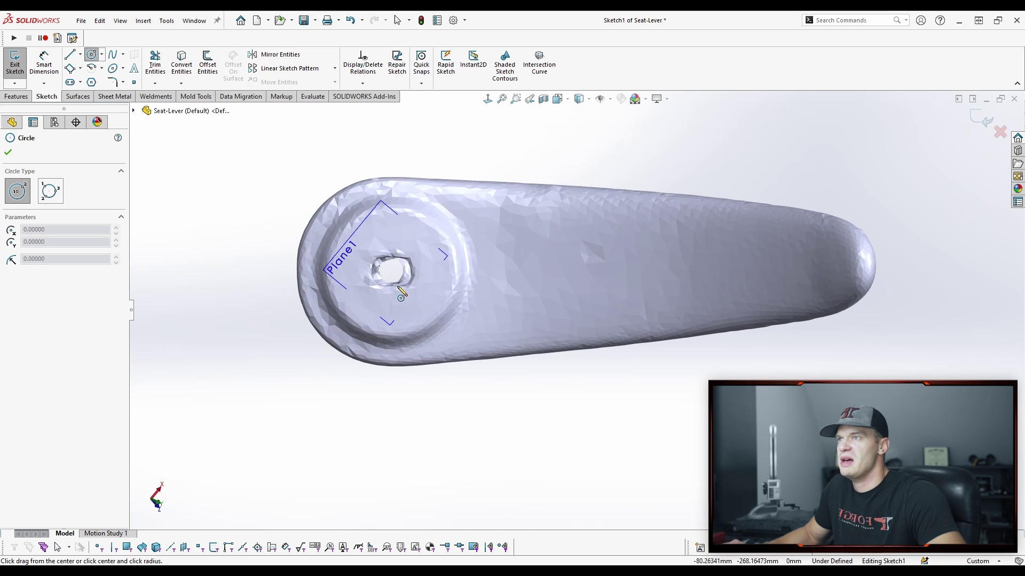
click(389, 272)
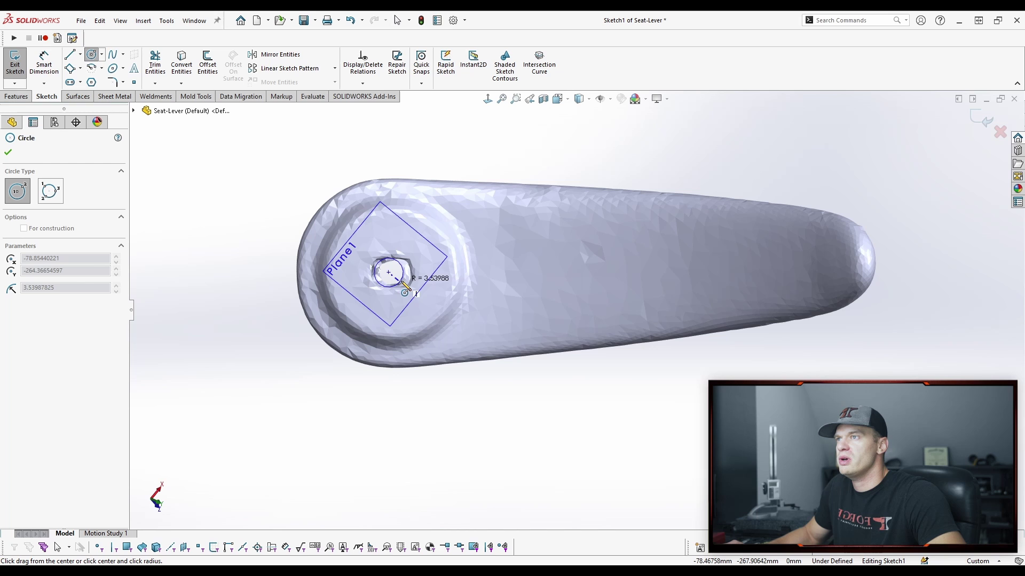
click(402, 285)
key(Escape)
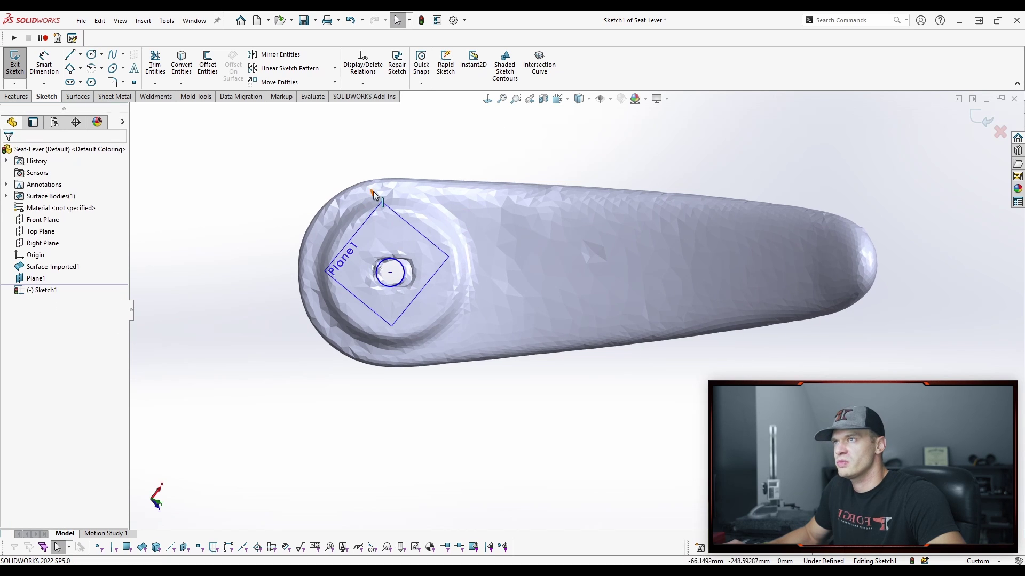
View the sketch plane straight on and move the circle's centre so the circle lines up with the scanned hole
click(380, 206)
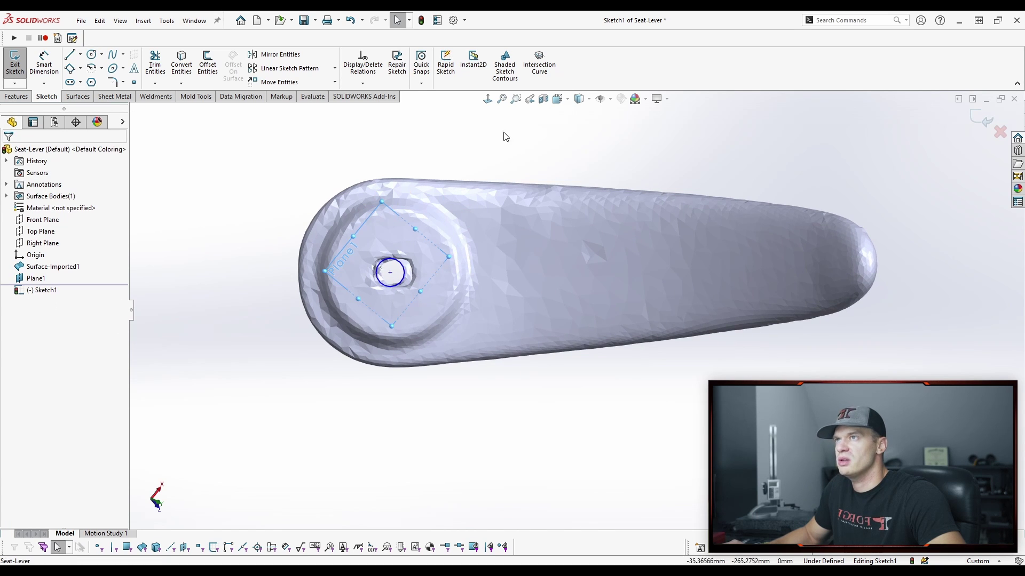
click(487, 100)
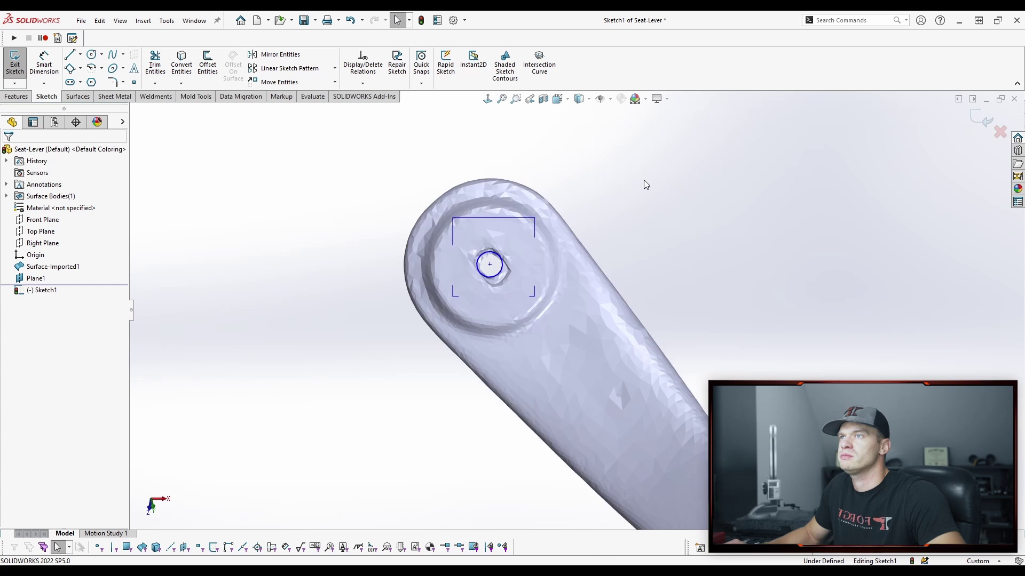
click(467, 344)
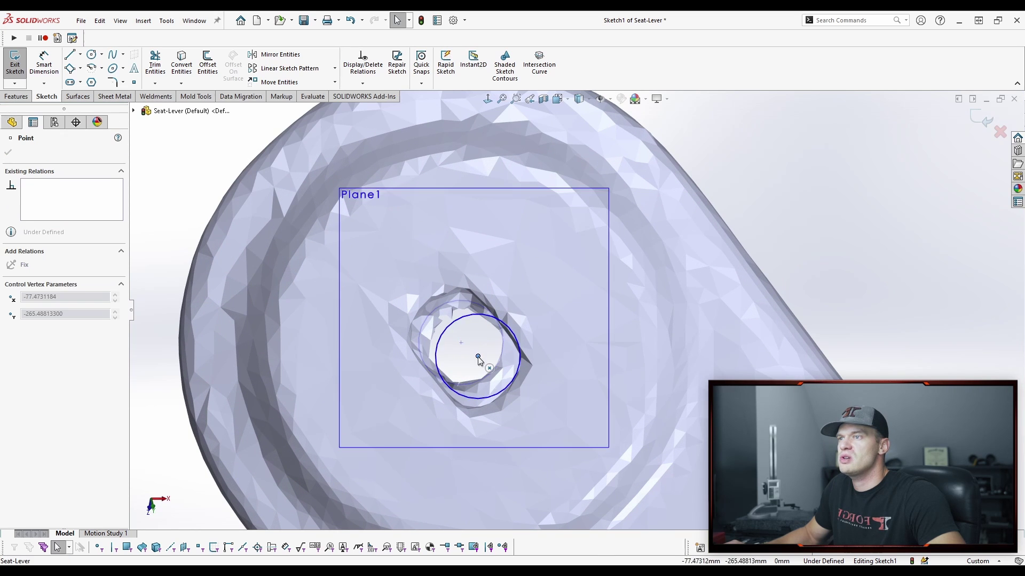
drag(468, 344, 464, 348)
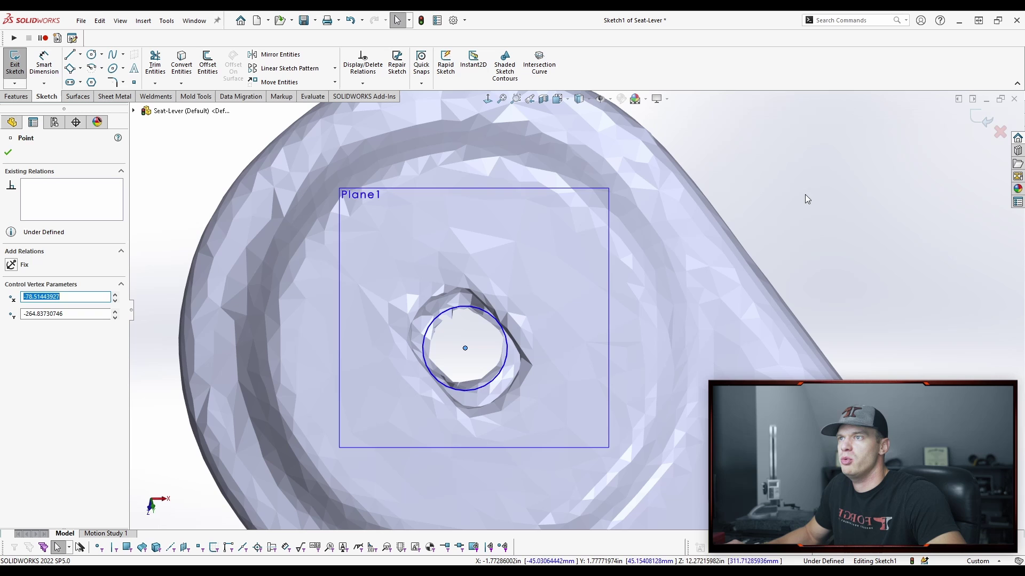
click(839, 179)
Add a Fix relation to the circle around the hole
scroll(511, 183, down, 2)
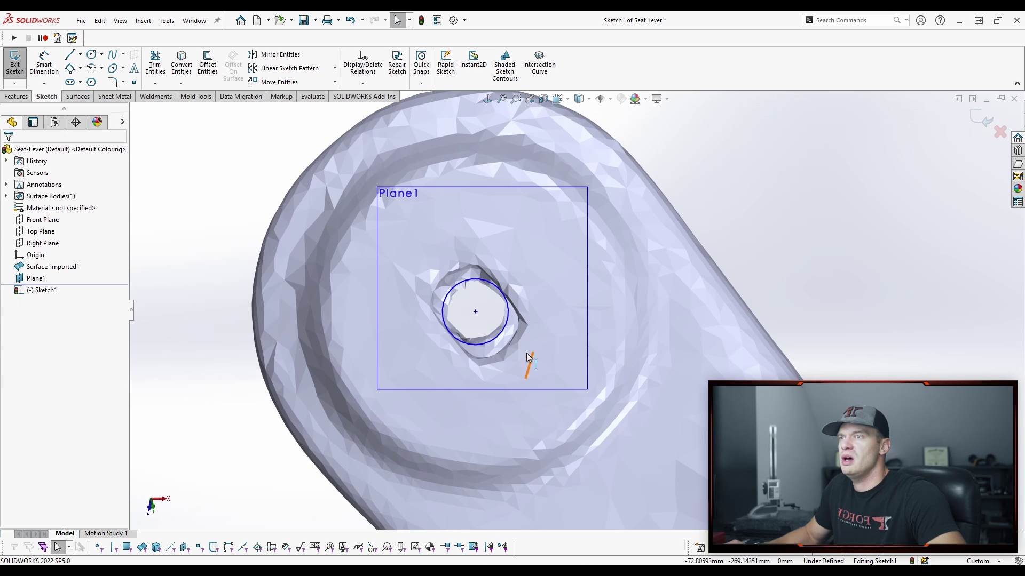
click(508, 320)
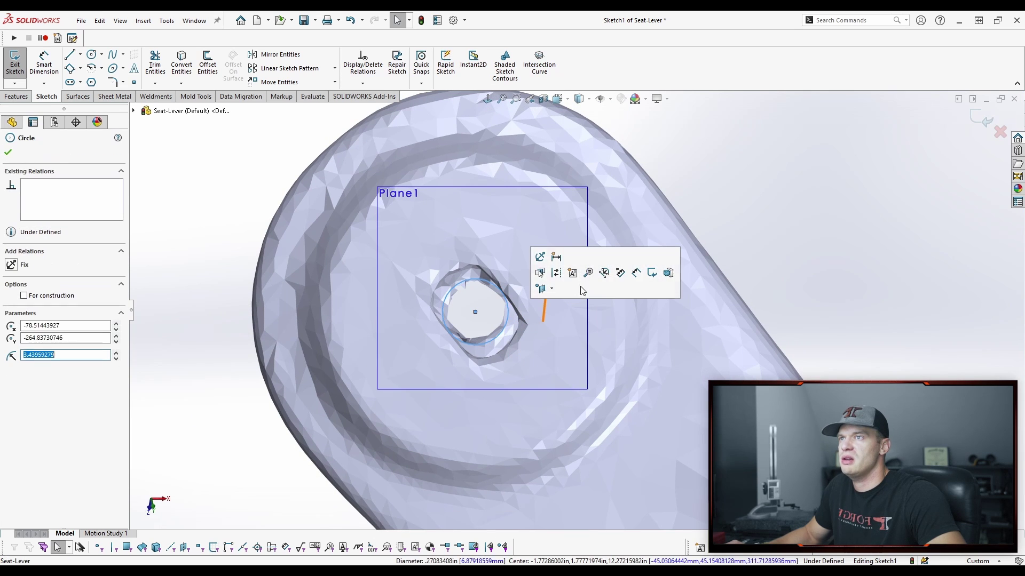
click(540, 258)
key(Escape)
Sketch a line from the hole circle's centre along the lever's length to just beyond its narrow tip
key(s)
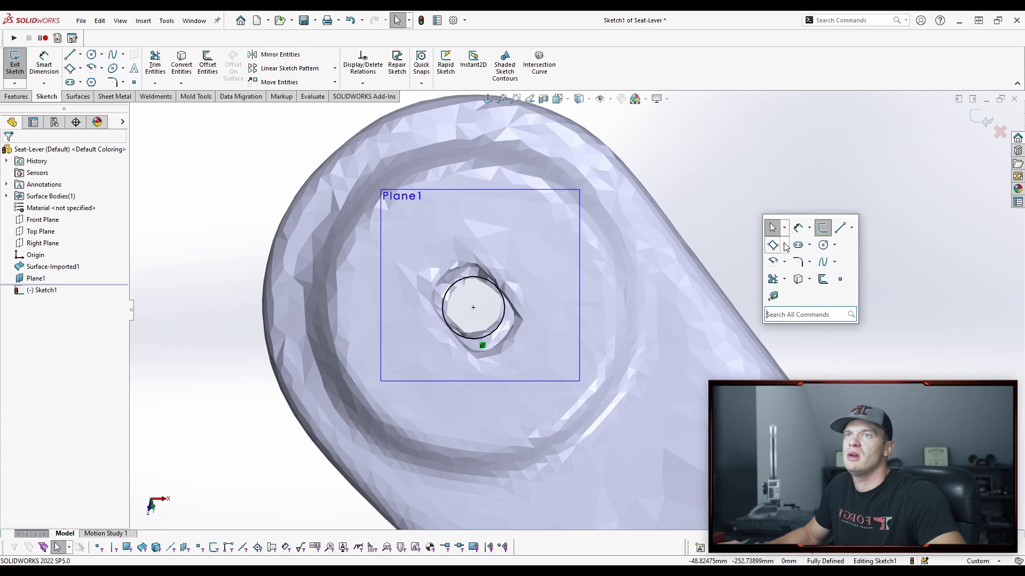
click(840, 229)
scroll(690, 234, up, 4)
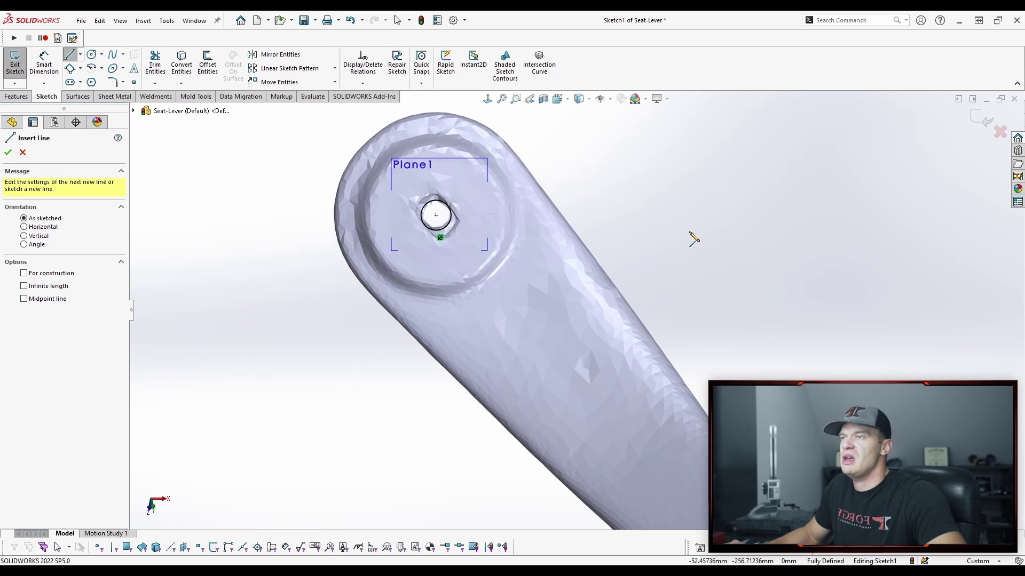
key(ctrl+8)
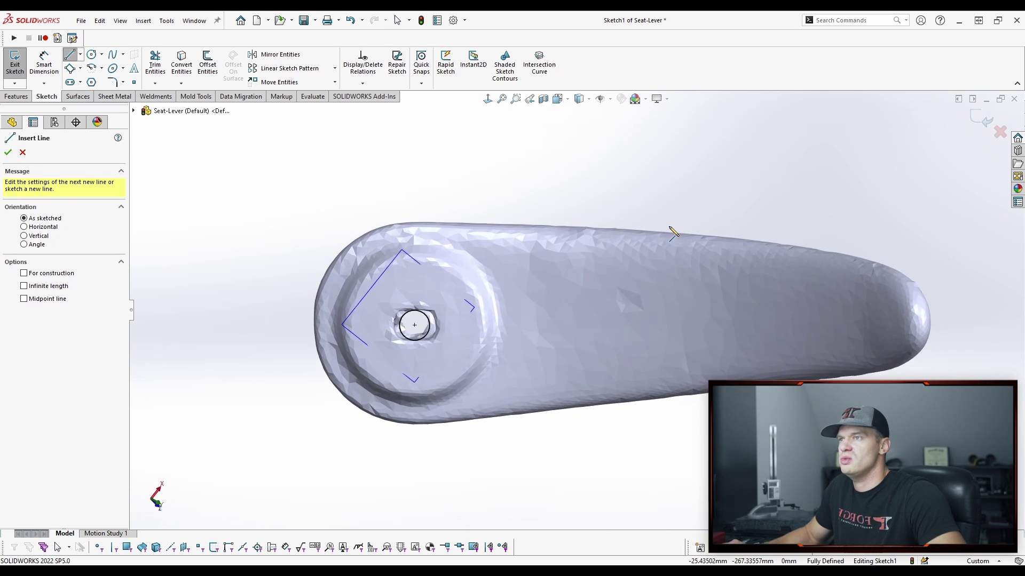
middle_drag(431, 352, 419, 339)
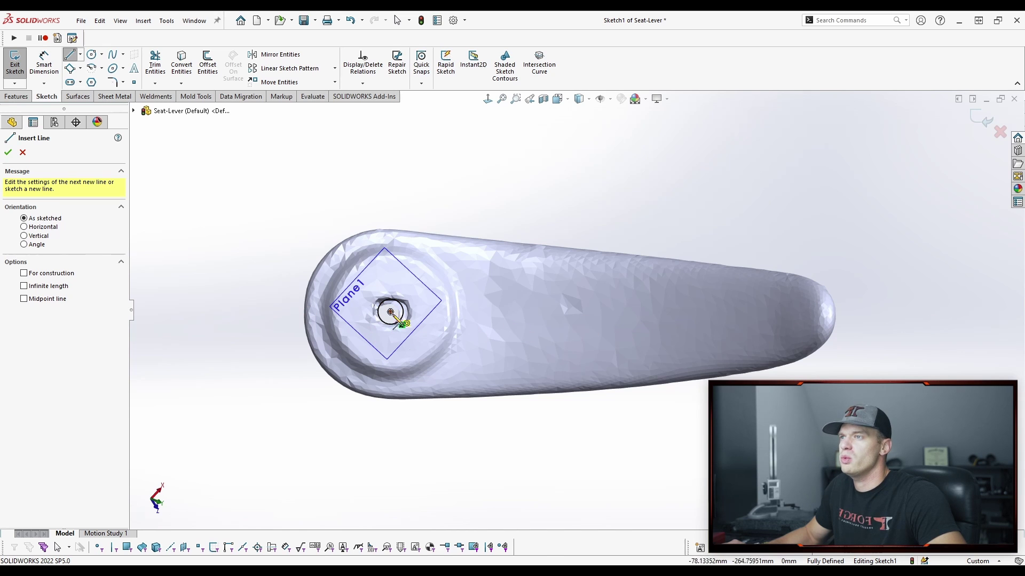
click(390, 312)
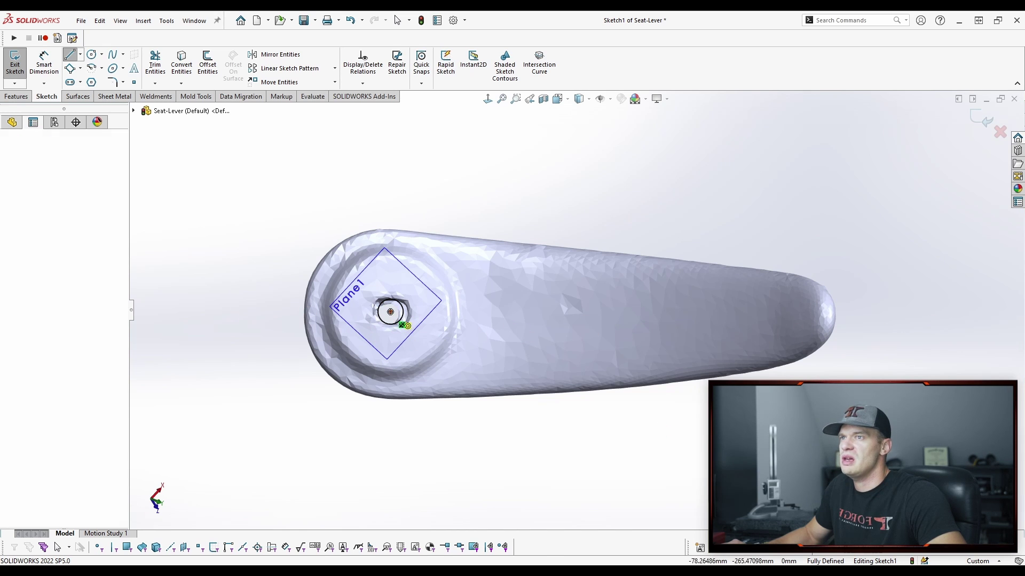
click(887, 315)
key(Escape)
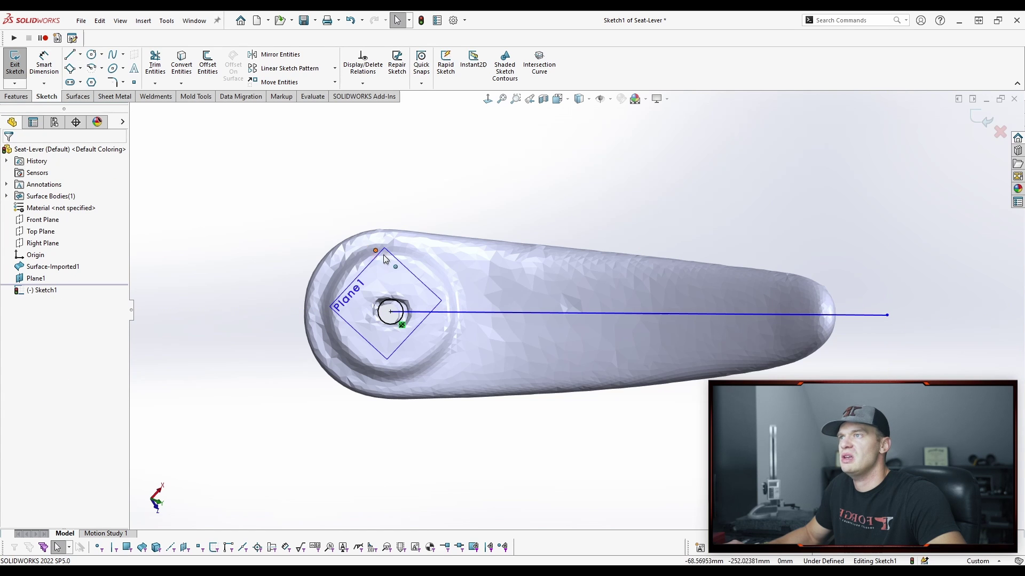
View Plane1 straight on and move the line's free end to about X 6.2, Y -363.7 to follow the lever's centreline
click(387, 250)
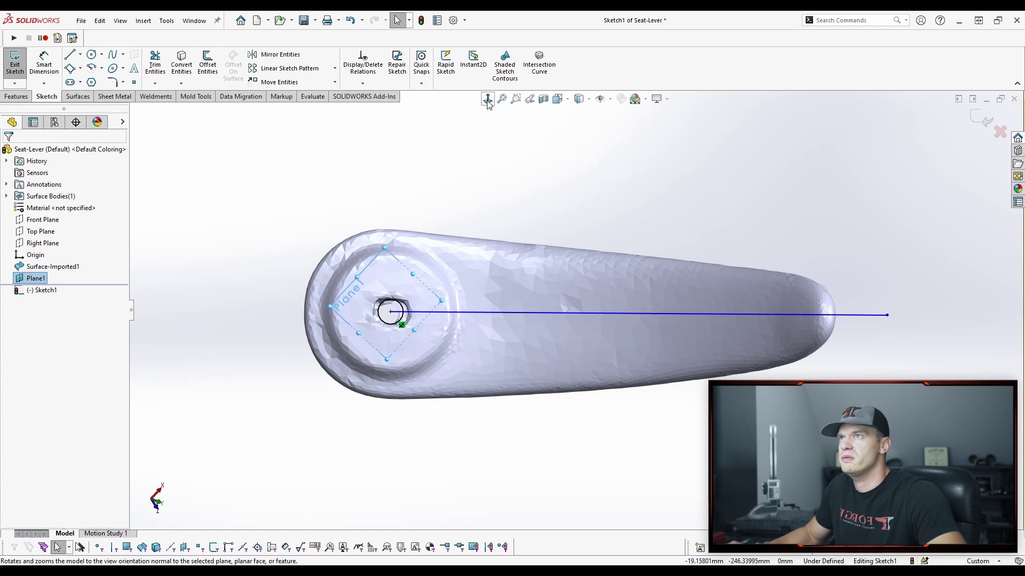
click(488, 99)
click(689, 177)
scroll(690, 177, down, 2)
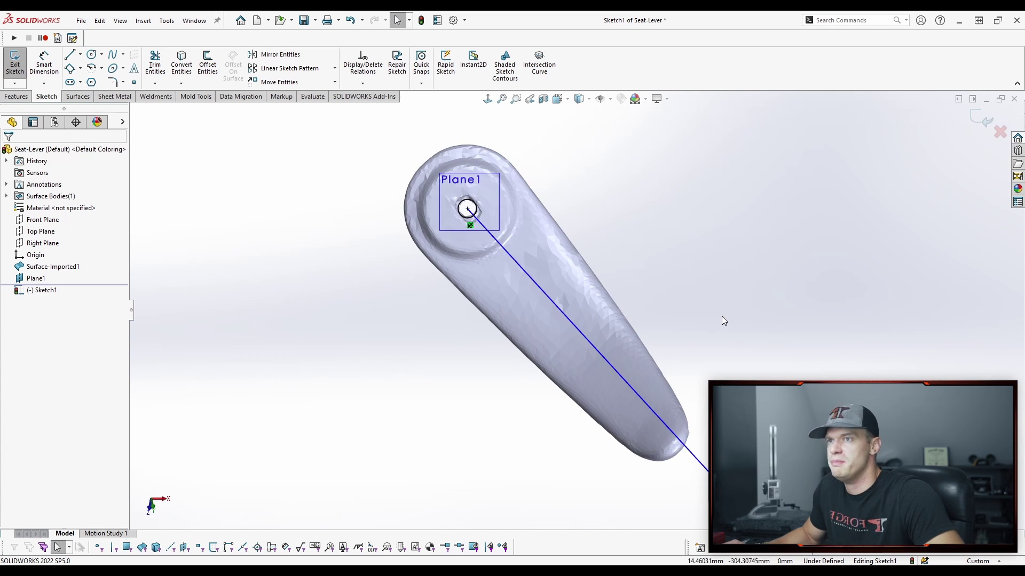
key(f)
mouse_move(707, 474)
mouse_down()
mouse_move(668, 486)
mouse_move(690, 472)
mouse_up()
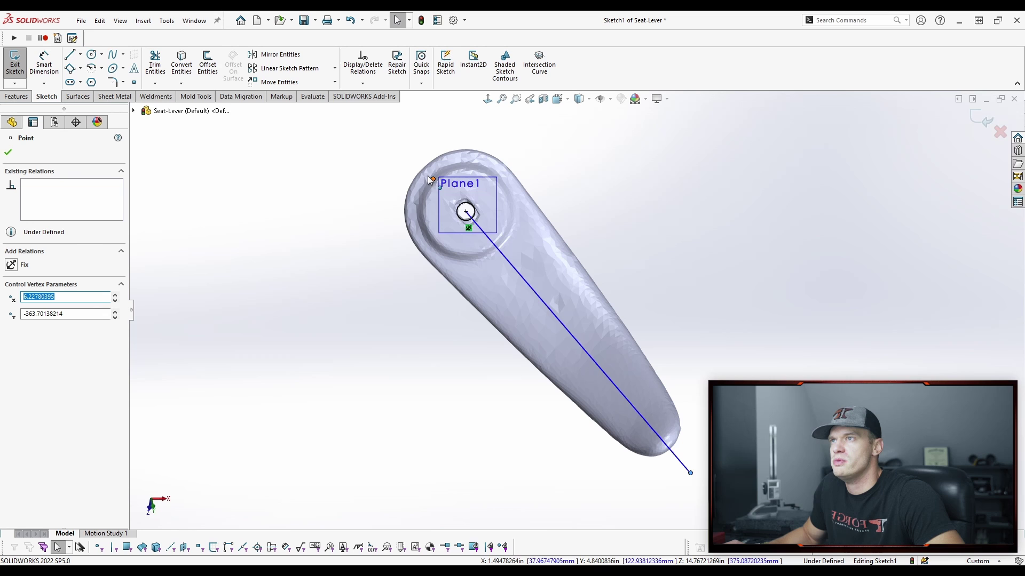
click(664, 211)
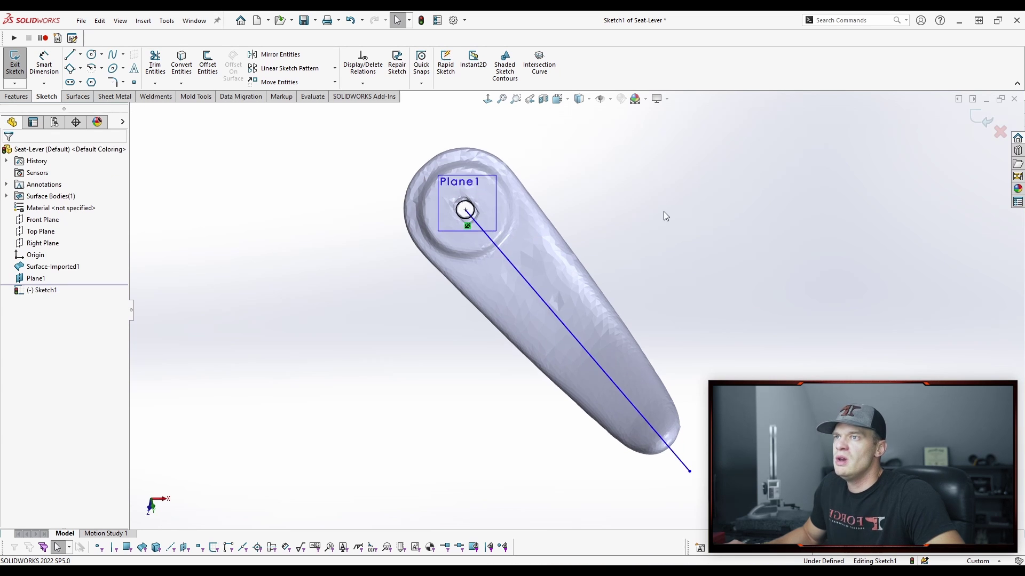
Check the line against the lever from above and edge-on, and exit the sketch
key(ctrl+8)
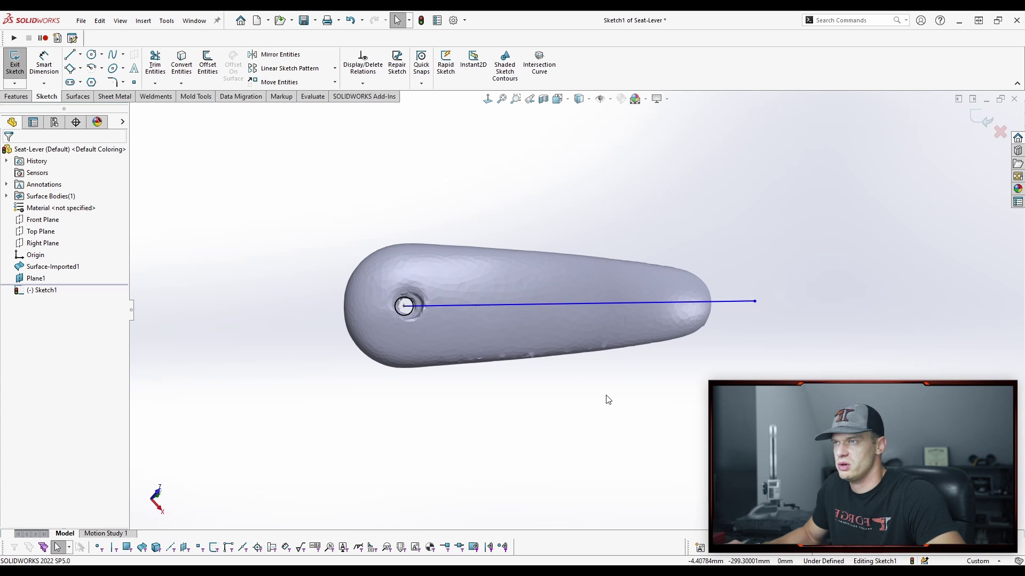
middle_drag(606, 396, 604, 396)
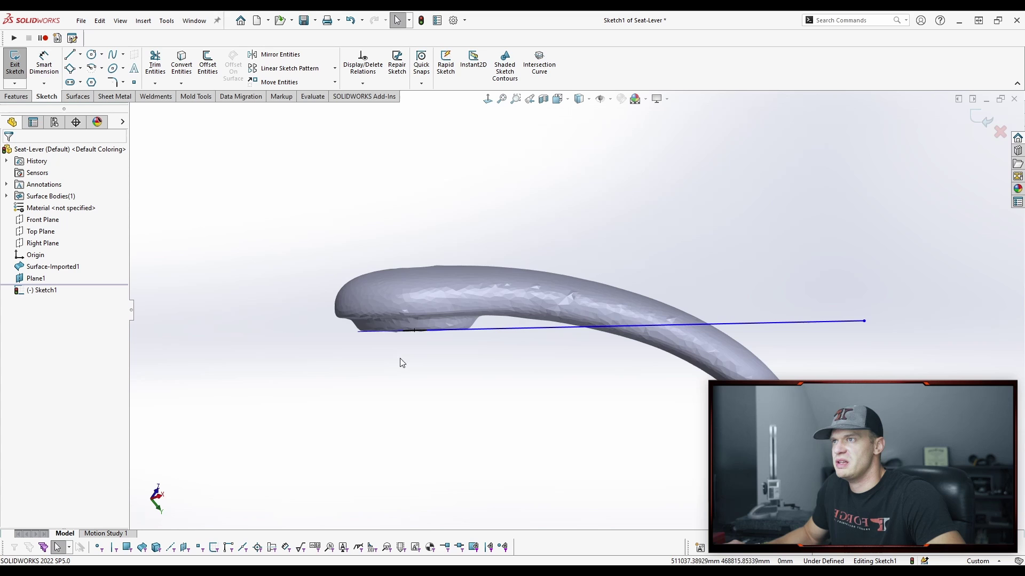
mouse_move(402, 334)
middle_down()
mouse_move(403, 346)
mouse_move(404, 325)
middle_up()
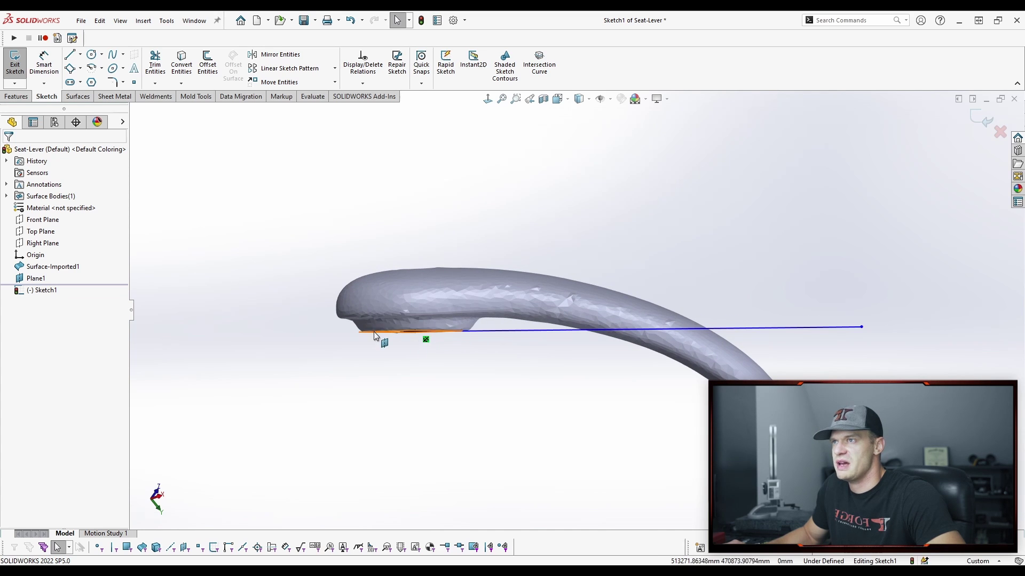
click(982, 120)
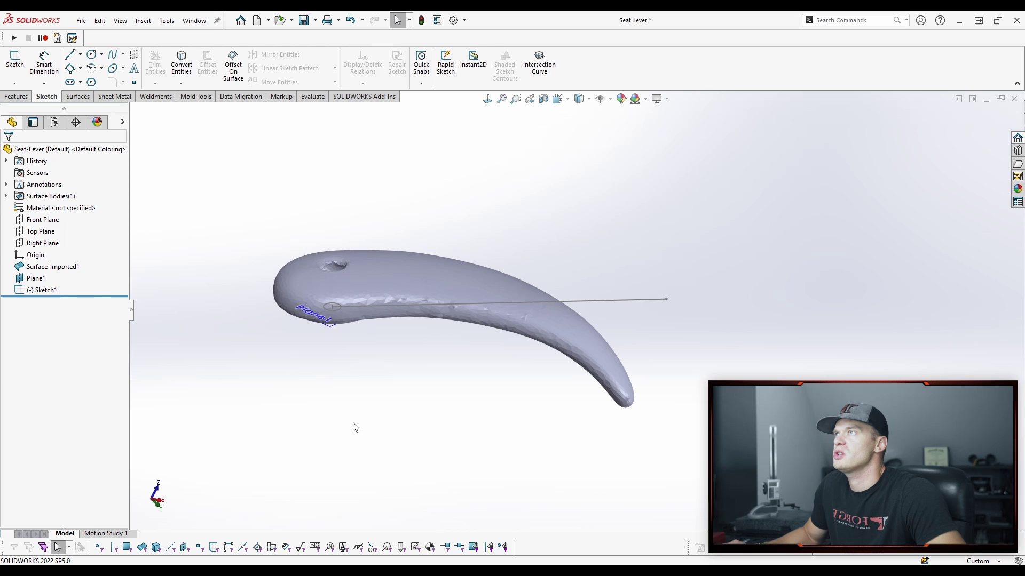
Start a new reference coordinate system with its origin at the centre of the hole circle
click(143, 21)
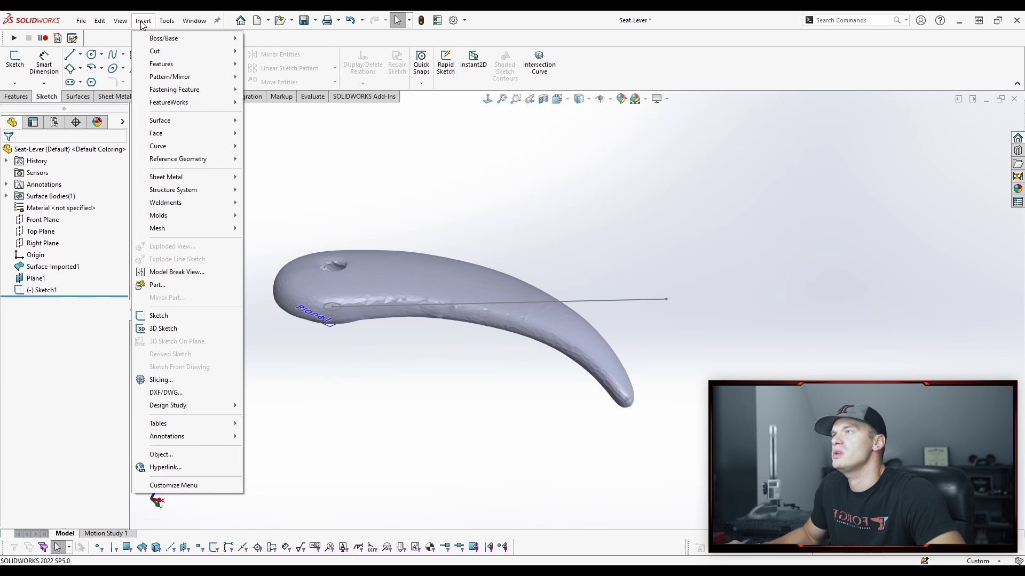
mouse_move(208, 160)
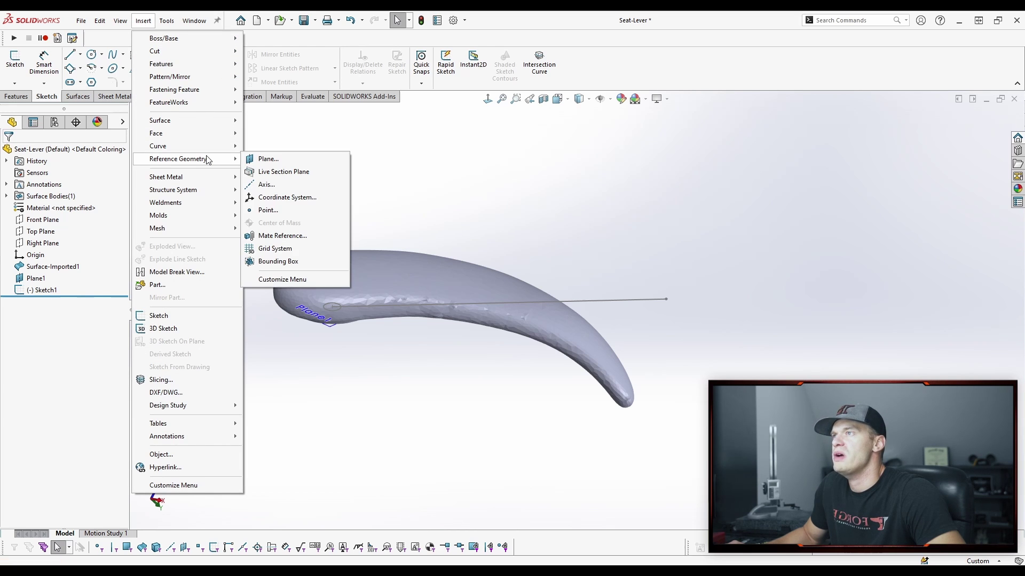
click(319, 202)
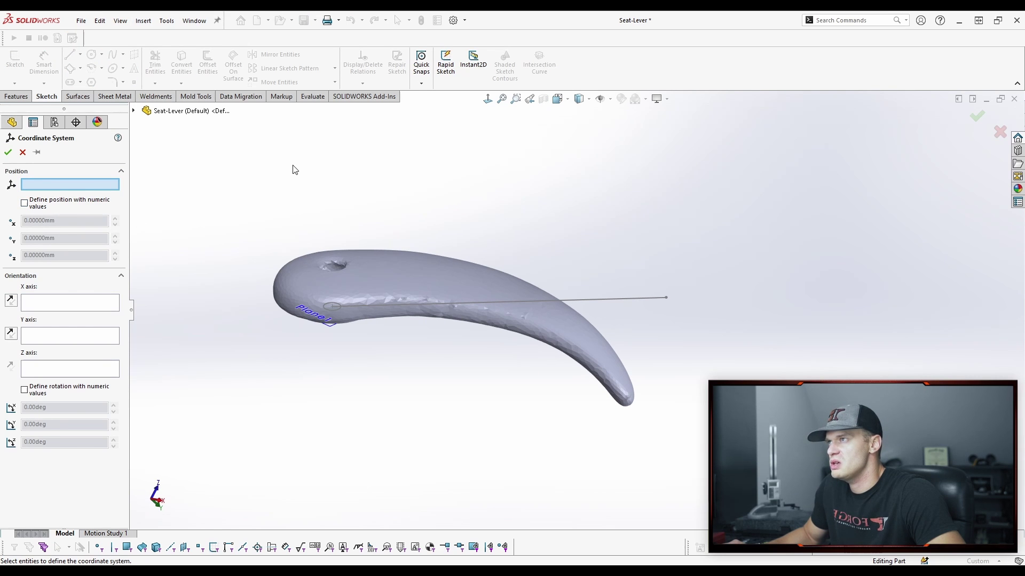
scroll(284, 164, down, 5)
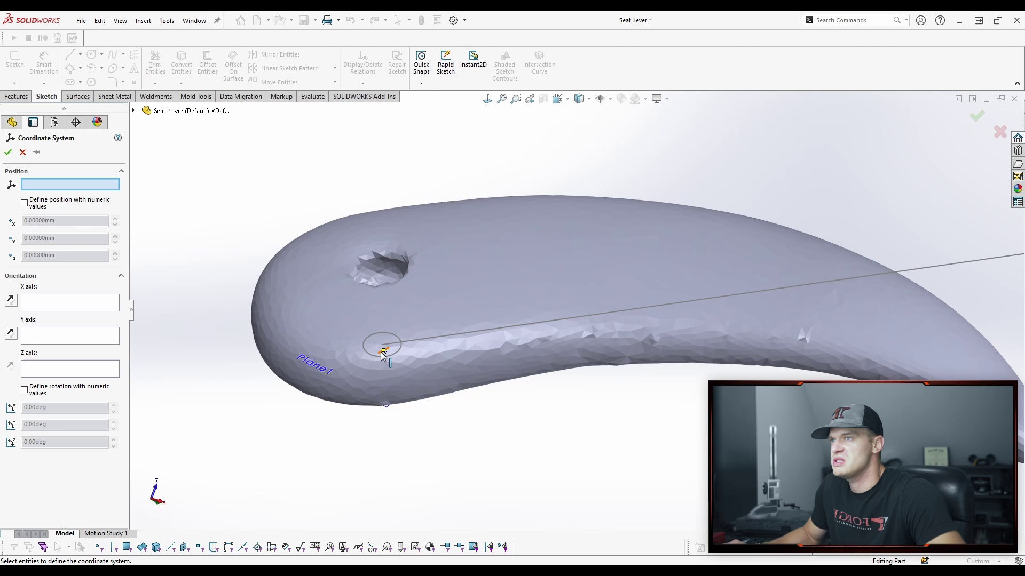
click(384, 350)
middle_drag(389, 347, 411, 448)
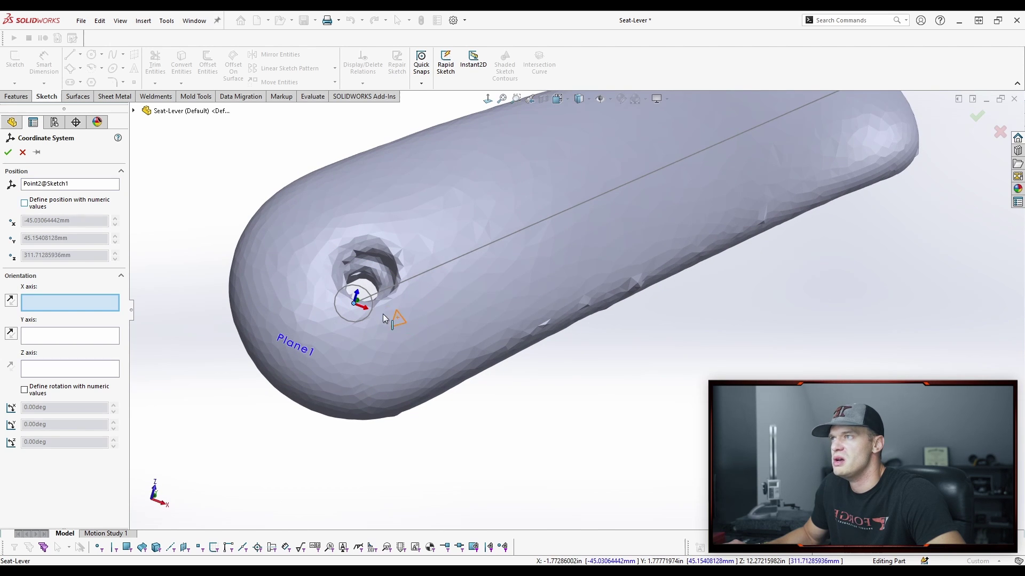
middle_drag(393, 318, 367, 320)
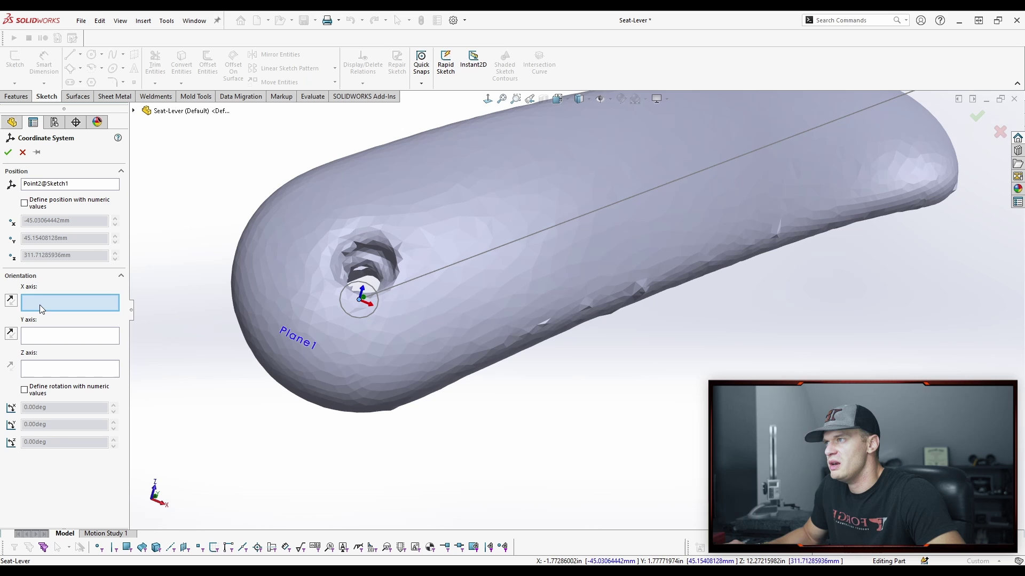
Align the coordinate system's X axis with the sketched centreline of the lever
middle_drag(332, 397, 539, 414)
click(531, 396)
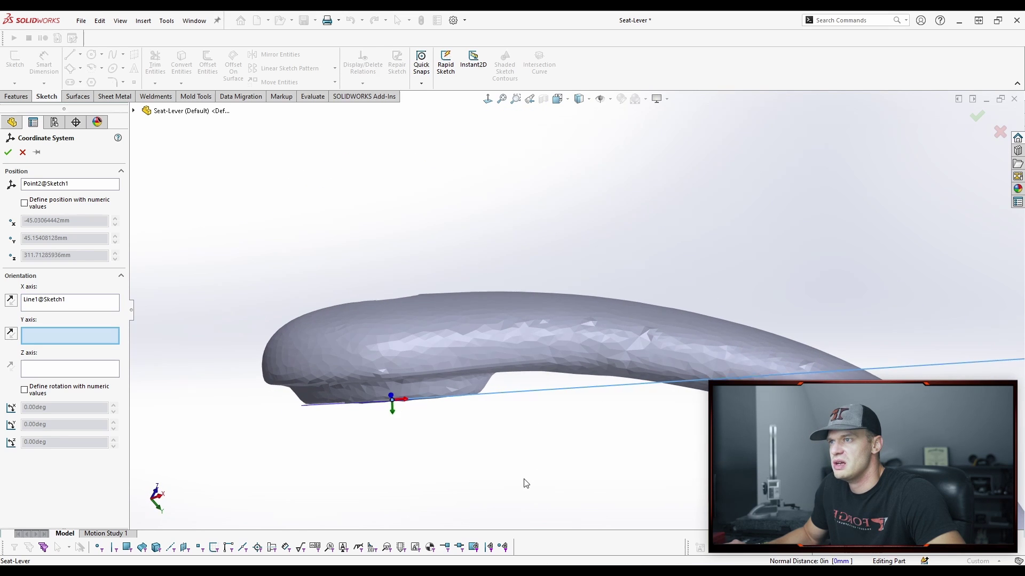
middle_drag(523, 482, 355, 383)
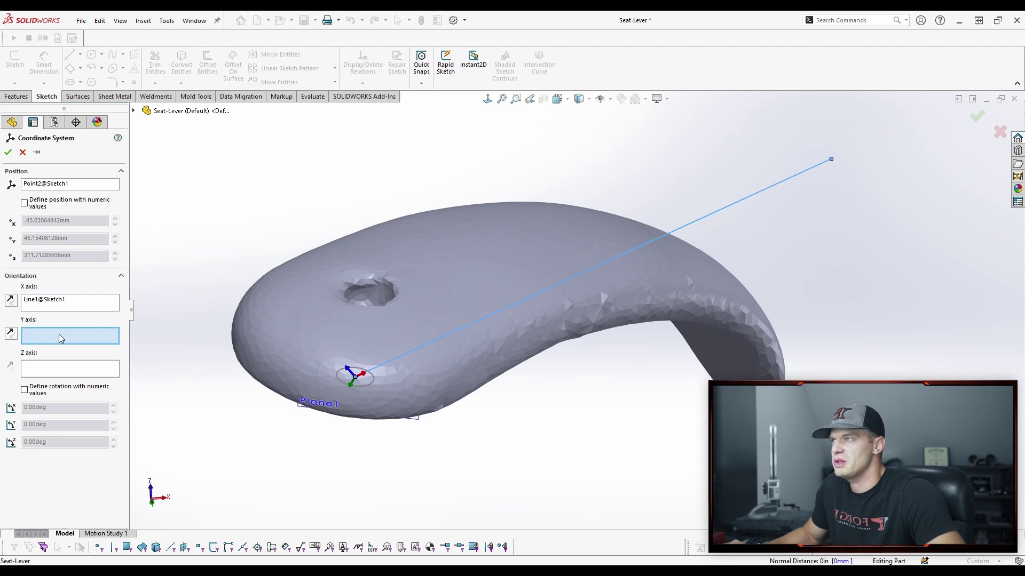
Orient the Y axis by Plane1, flipped to point up through the lever, and accept the coordinate system
middle_drag(558, 510, 483, 454)
click(395, 391)
mouse_move(476, 417)
middle_down()
mouse_move(475, 395)
mouse_move(478, 418)
middle_up()
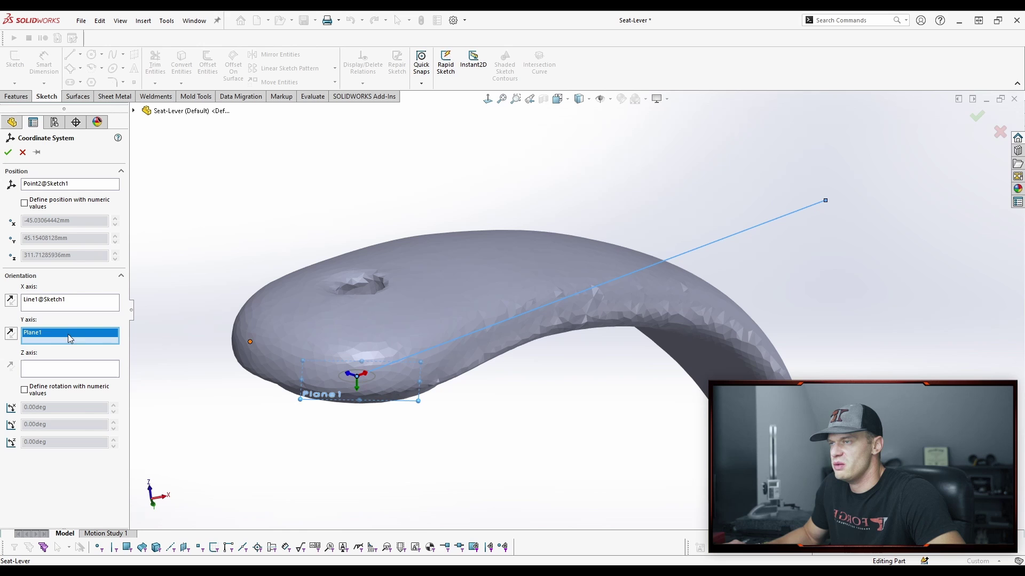
middle_drag(517, 472, 411, 319)
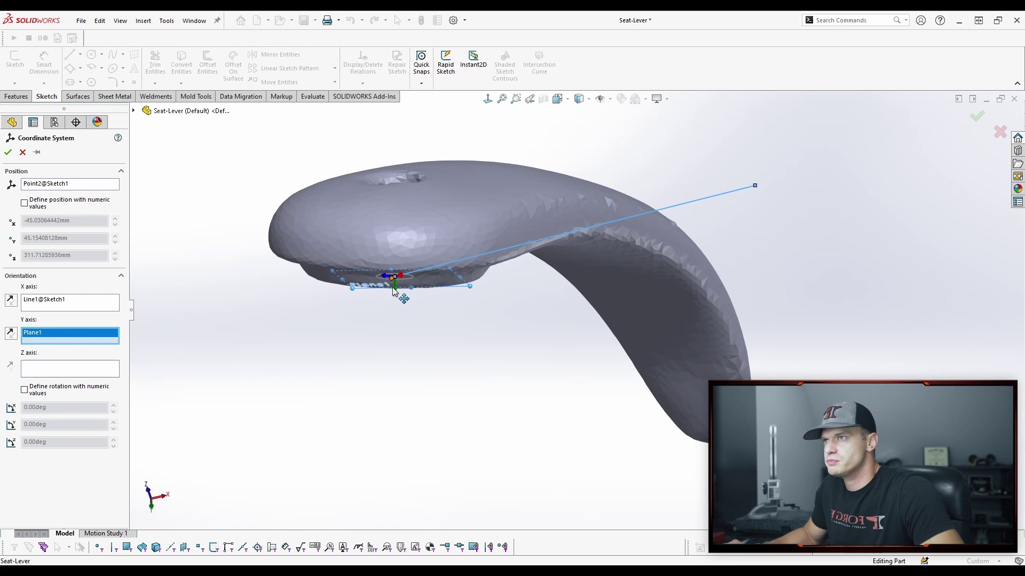
middle_drag(422, 337, 322, 387)
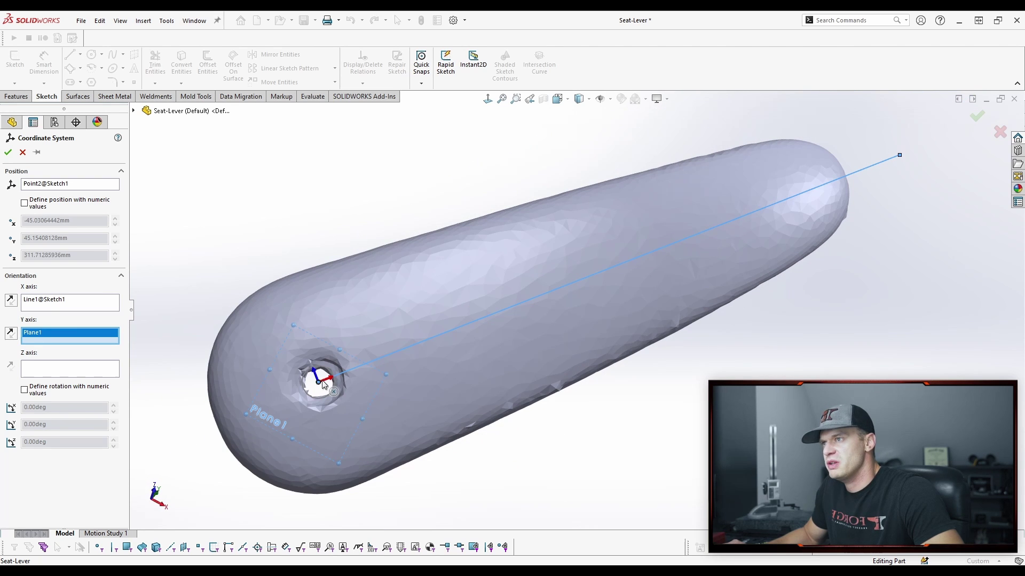
mouse_move(878, 152)
middle_down()
mouse_move(830, 211)
mouse_move(823, 204)
mouse_move(359, 446)
mouse_move(299, 439)
mouse_move(298, 397)
mouse_move(309, 396)
middle_up()
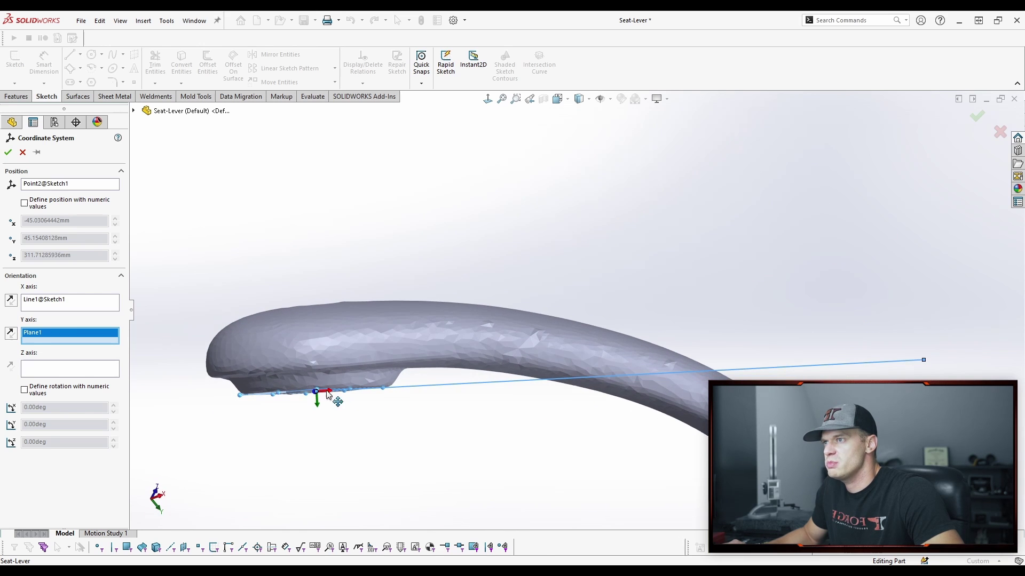
middle_drag(413, 459, 411, 455)
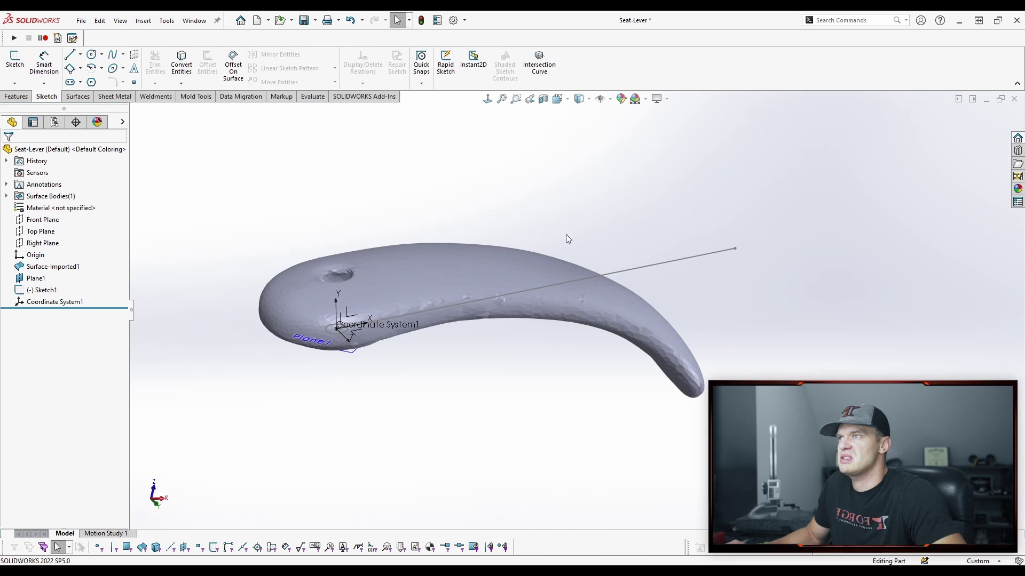
Start saving the part under the STL file type and open the STL export options
click(80, 21)
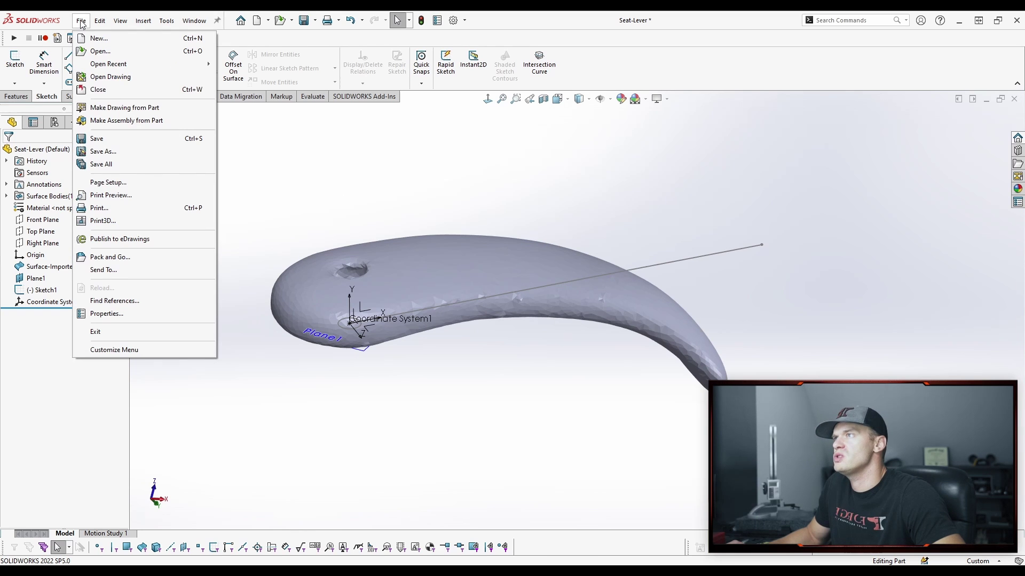
click(120, 155)
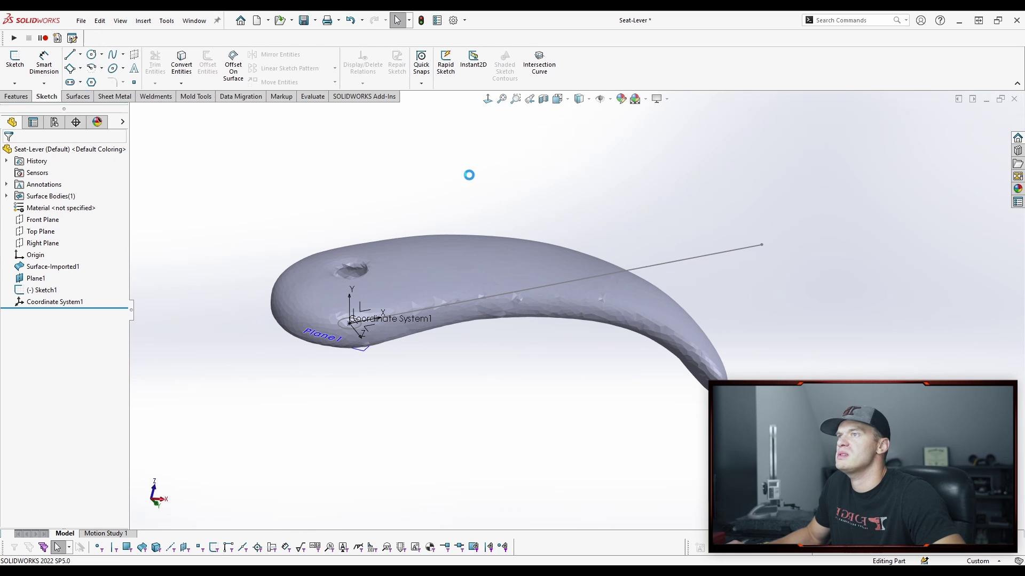
click(504, 373)
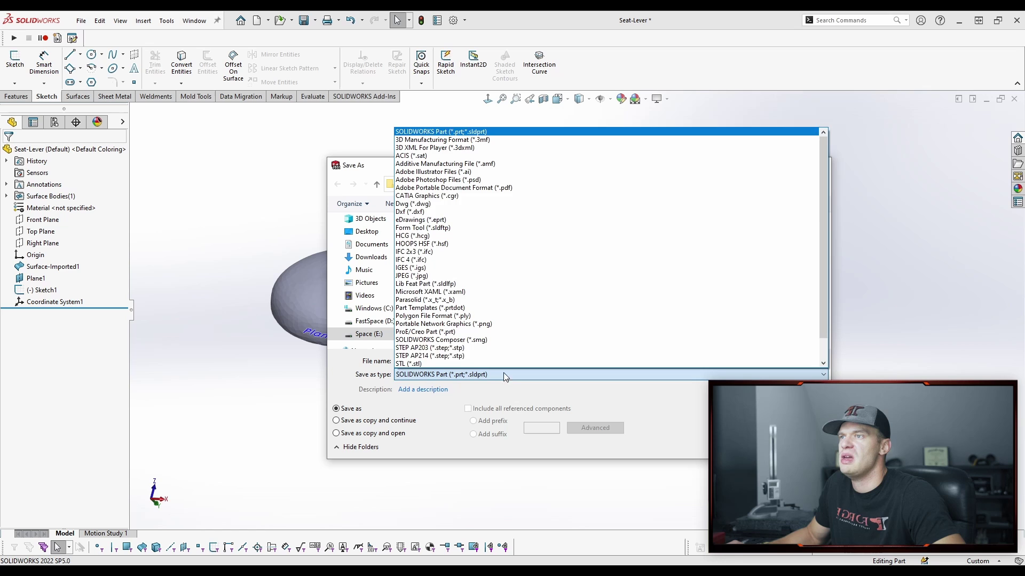
click(434, 364)
click(424, 438)
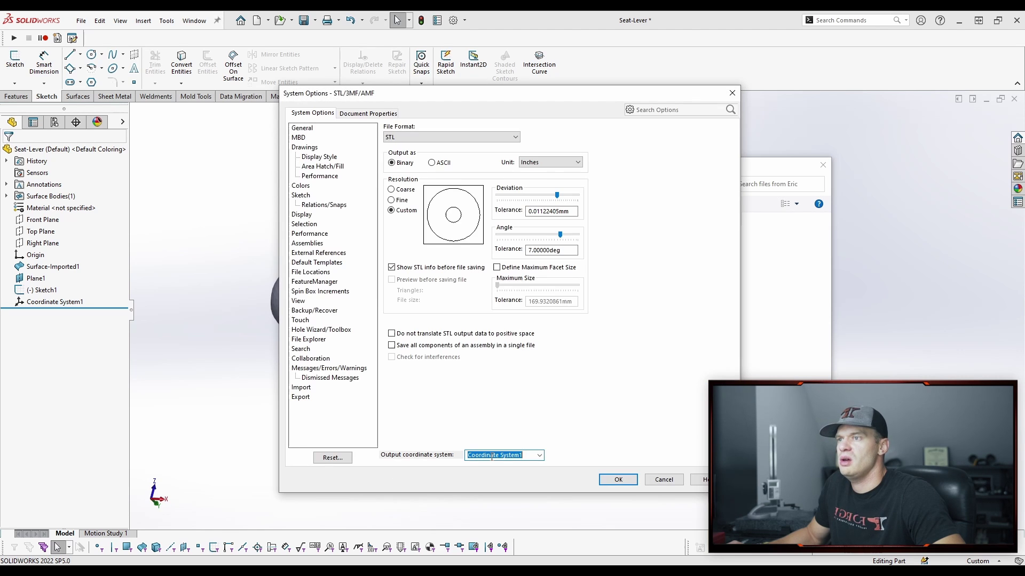
Set the STL output coordinate system to Coordinate System1 and accept the export options
click(536, 457)
click(536, 468)
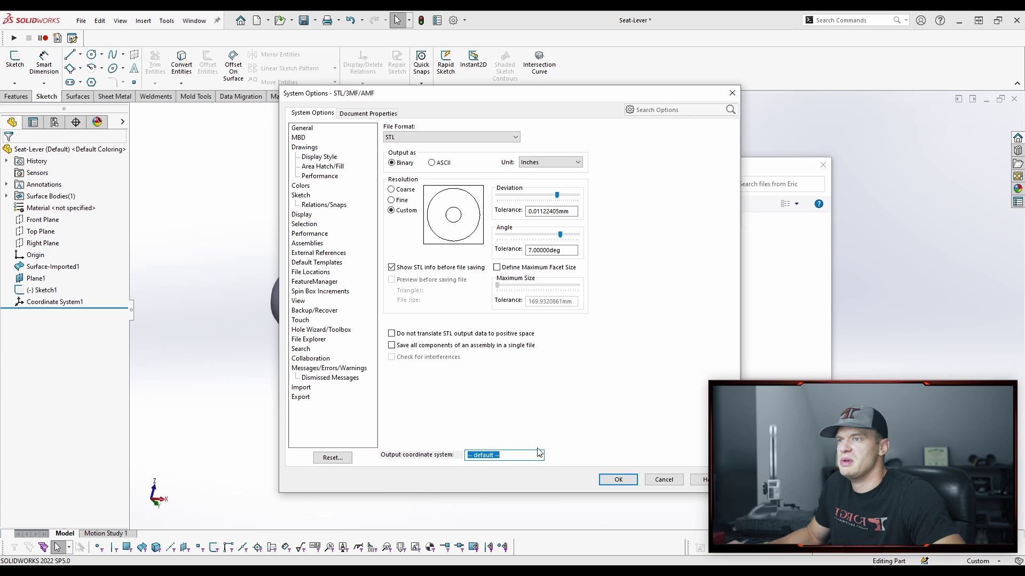
click(539, 456)
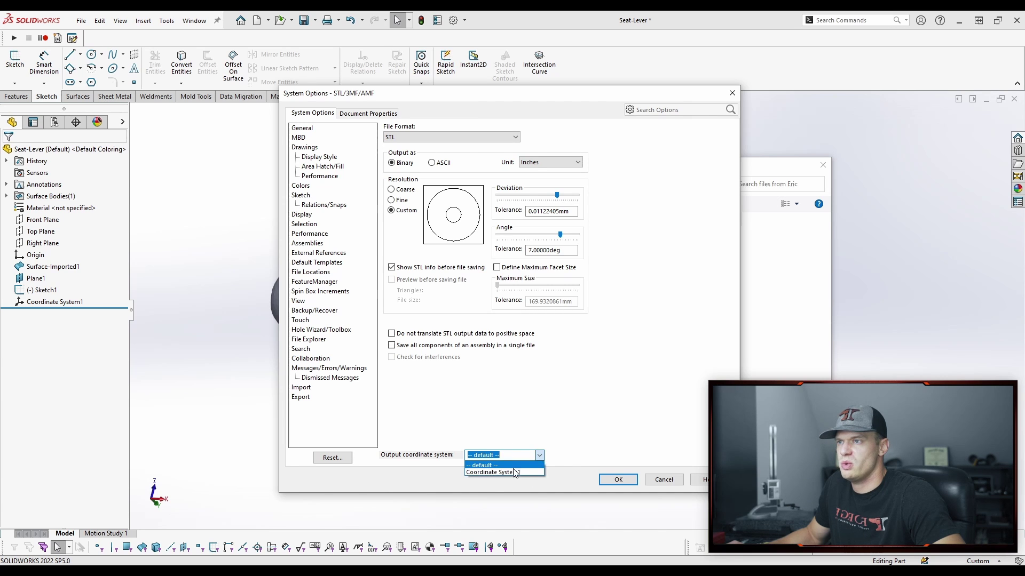
click(473, 472)
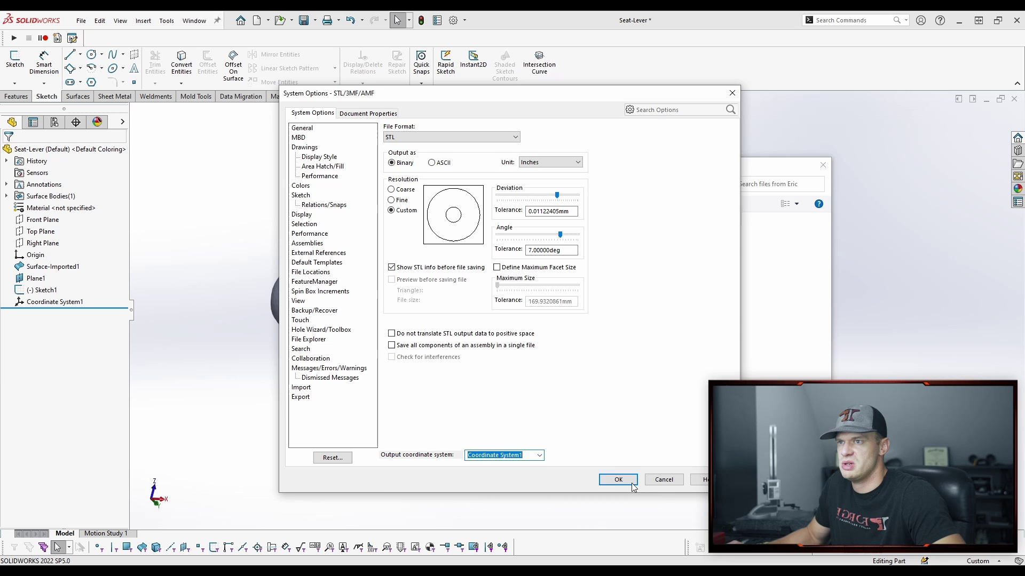
click(611, 480)
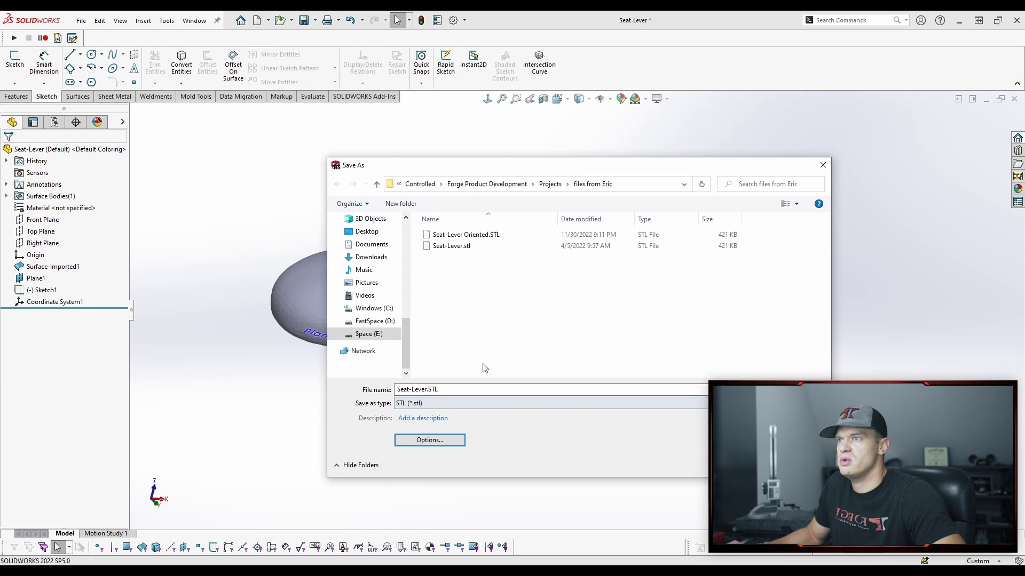
Export the mesh as Seat-Lever Oriented.STL, replacing the existing file and accepting the export
click(475, 235)
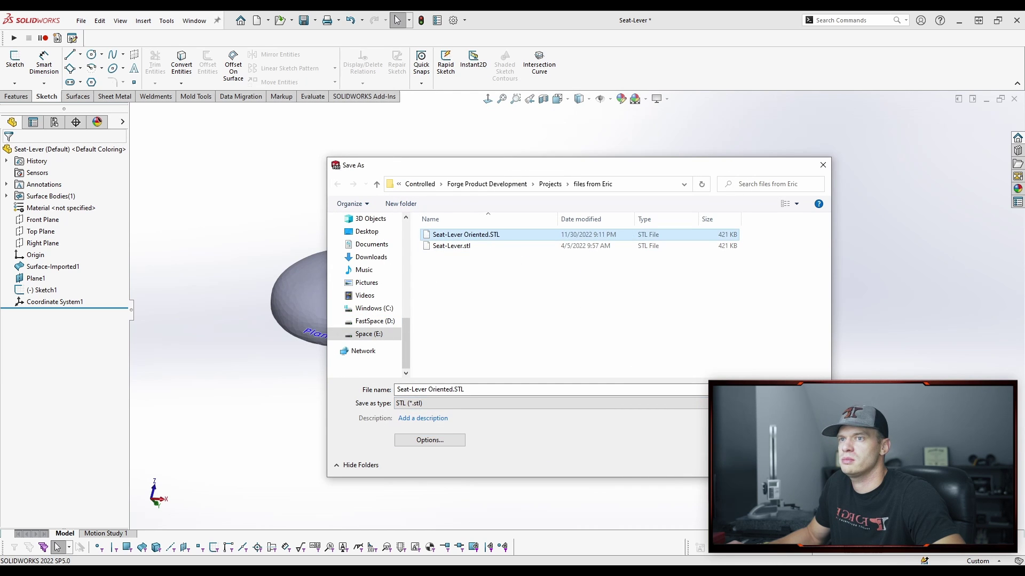
key(Return)
click(536, 296)
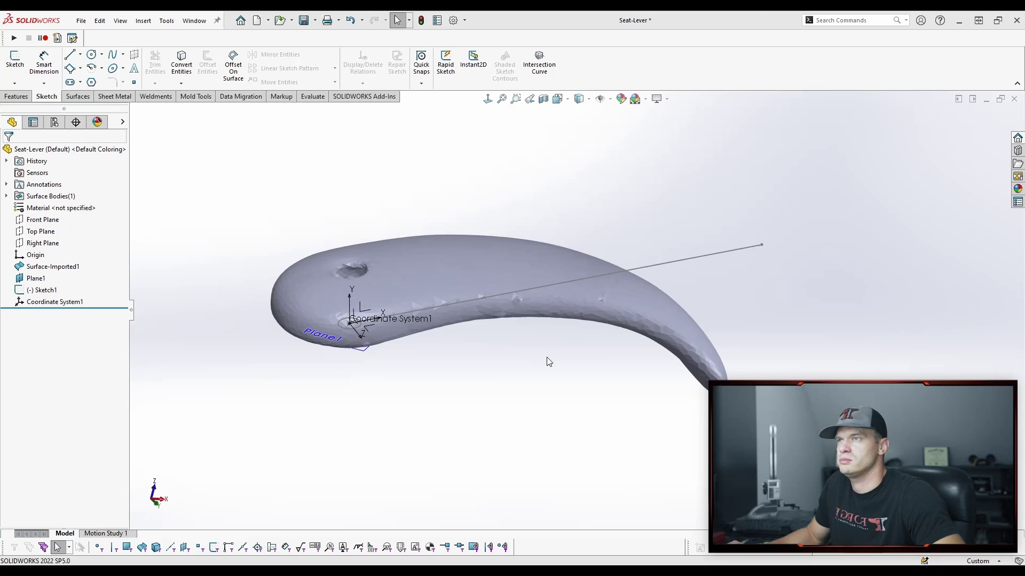
click(536, 314)
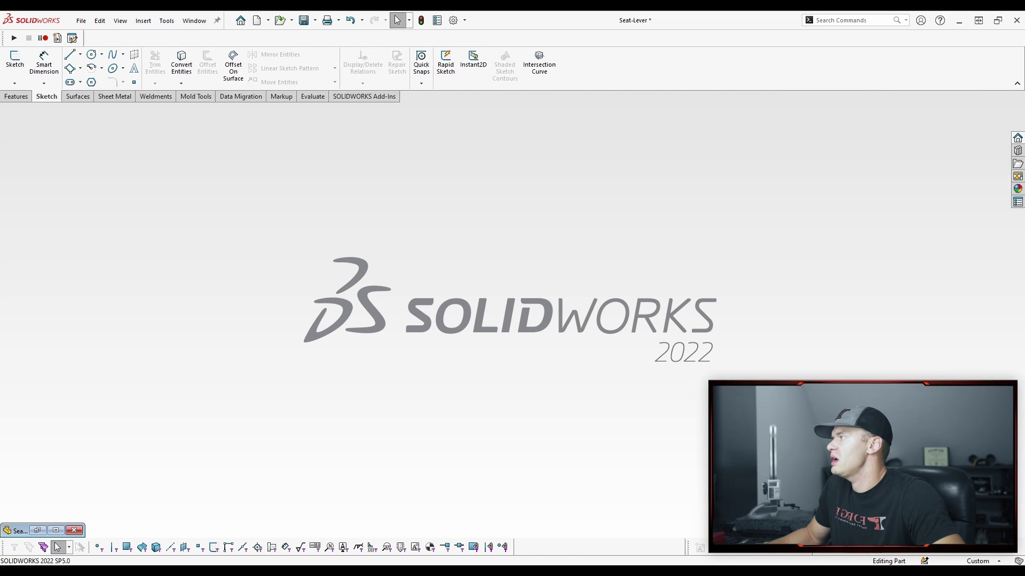
Import the exported Seat-Lever Oriented.STL as a new part and show its feature tree
drag(0, 252, 486, 253)
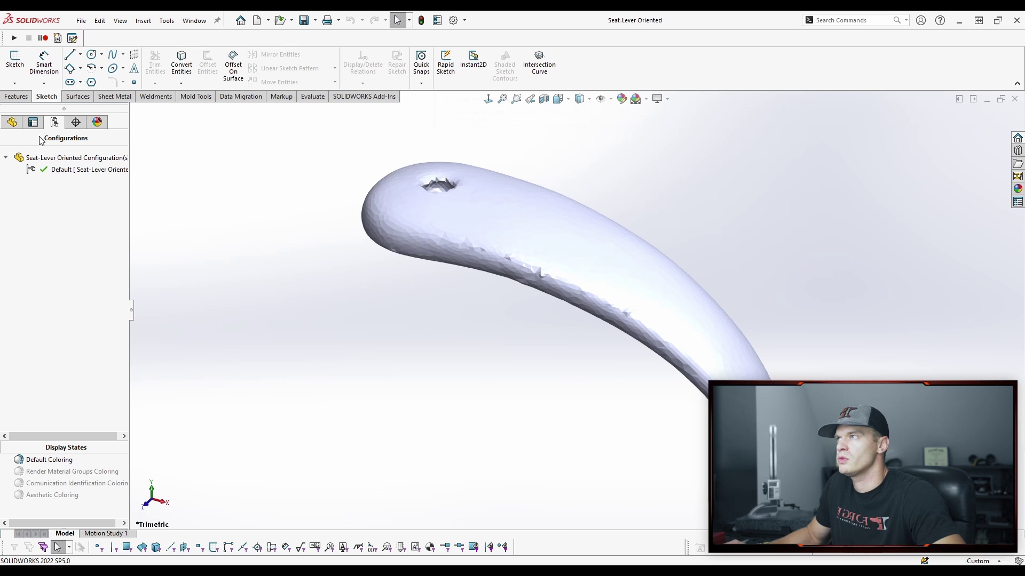
click(12, 123)
Examine how the Front, Top and Right planes line up with the hole and body of the imported lever
click(42, 219)
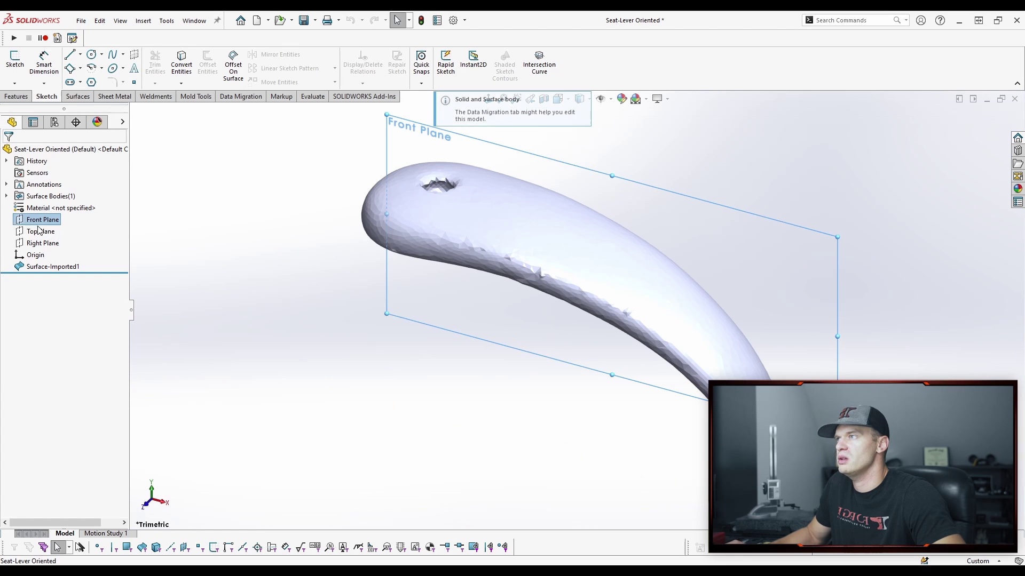
ctrl+click(41, 232)
ctrl+click(40, 243)
middle_drag(335, 271, 611, 410)
key(Down)
key(Down)
key(Down)
key(Down)
key(Down)
key(Down)
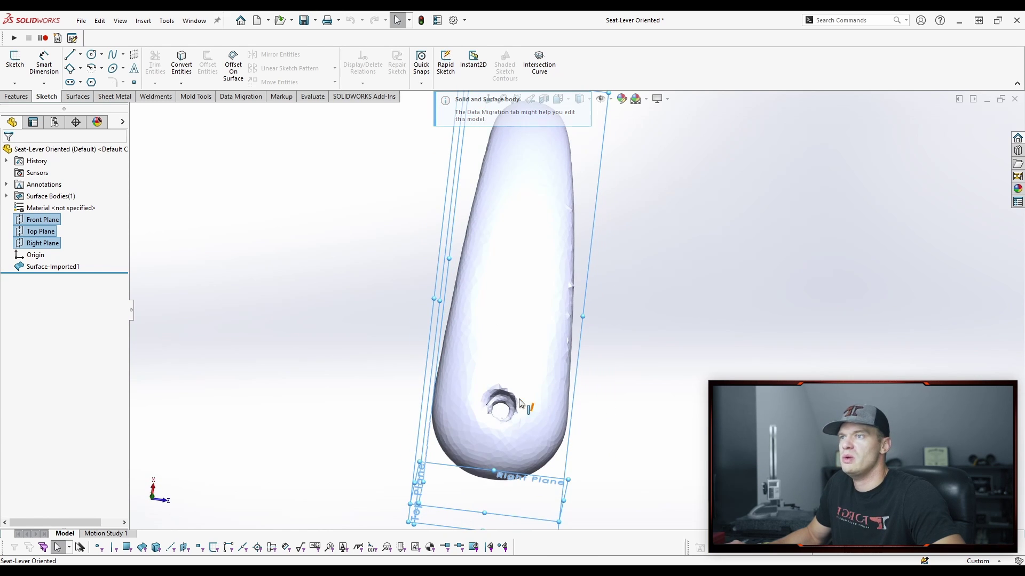
middle_drag(500, 412, 487, 403)
click(270, 200)
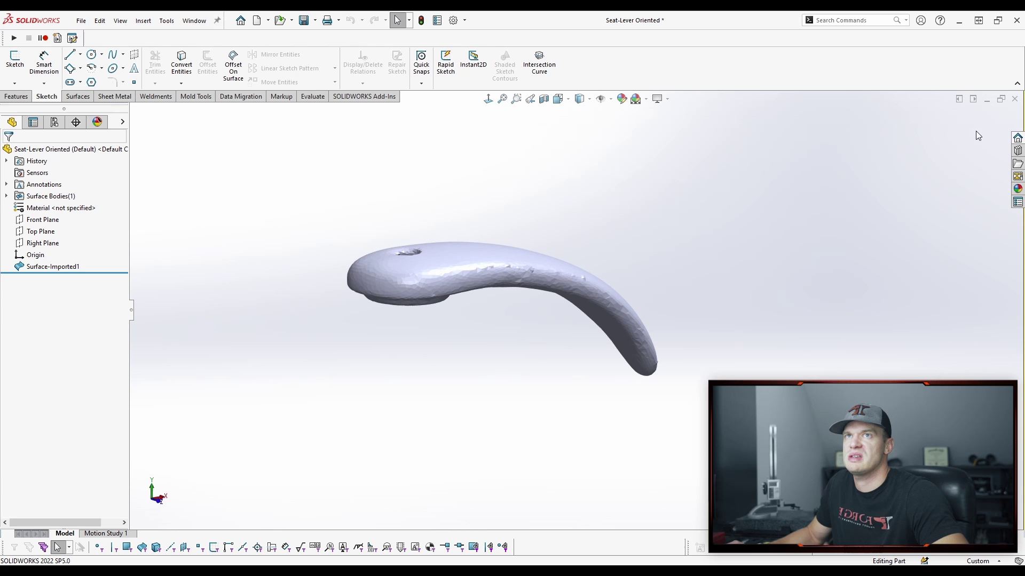
Return to the original Seat-Lever part and start saving it as another file
click(987, 100)
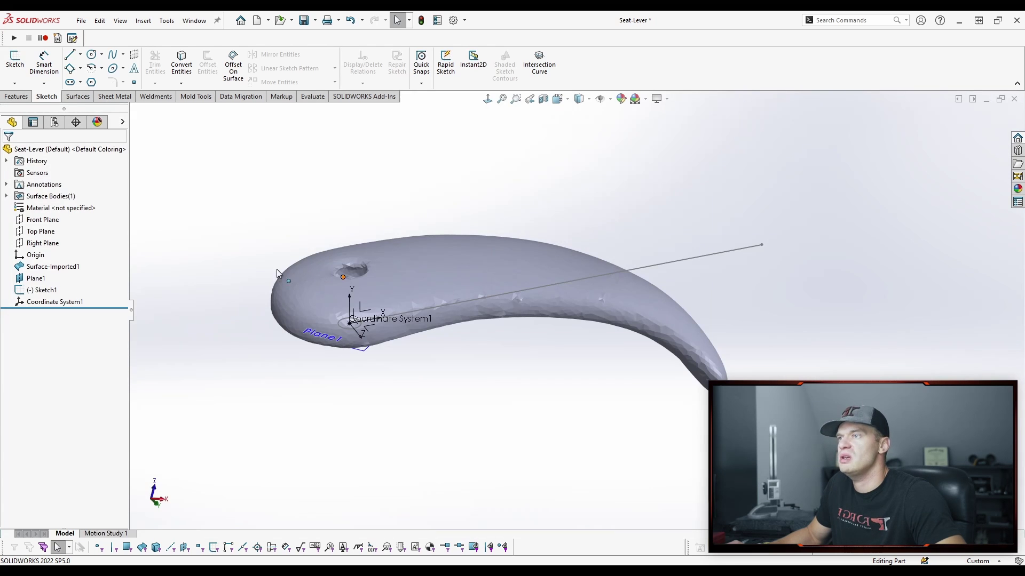
click(81, 20)
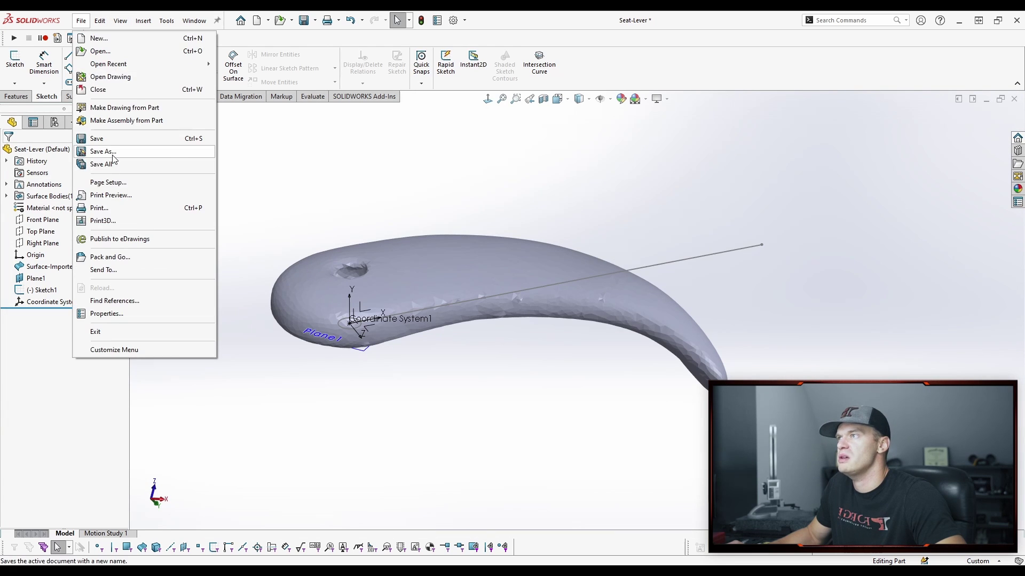
click(113, 156)
Choose the STEP AP203 file type and set its output coordinate system to Coordinate System1
click(518, 376)
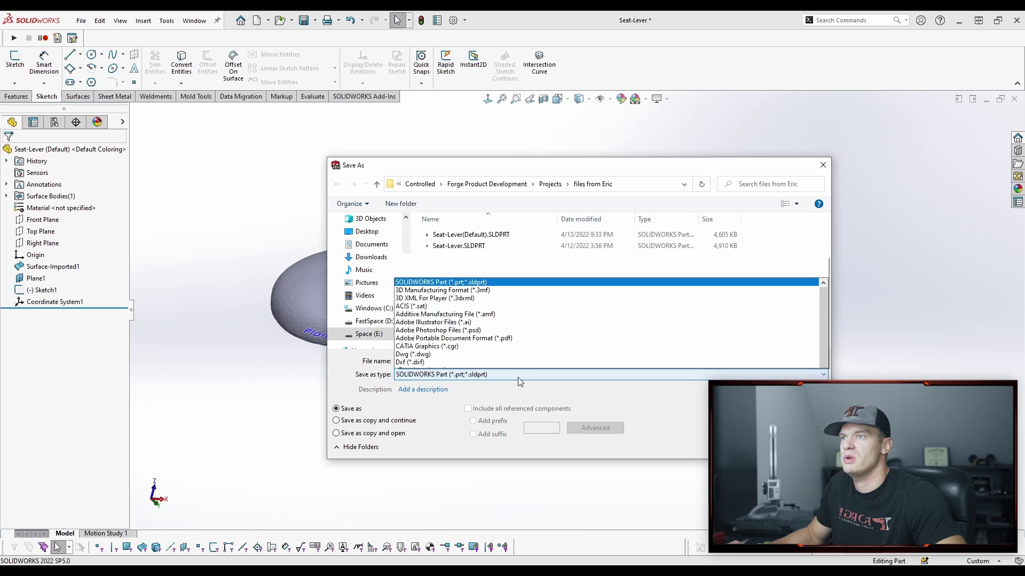
click(480, 348)
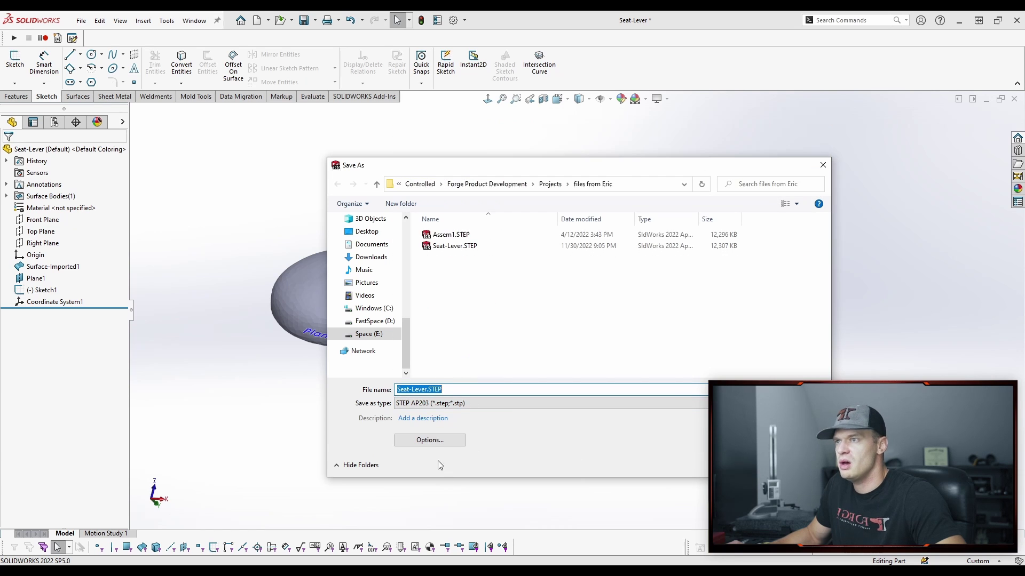
click(425, 440)
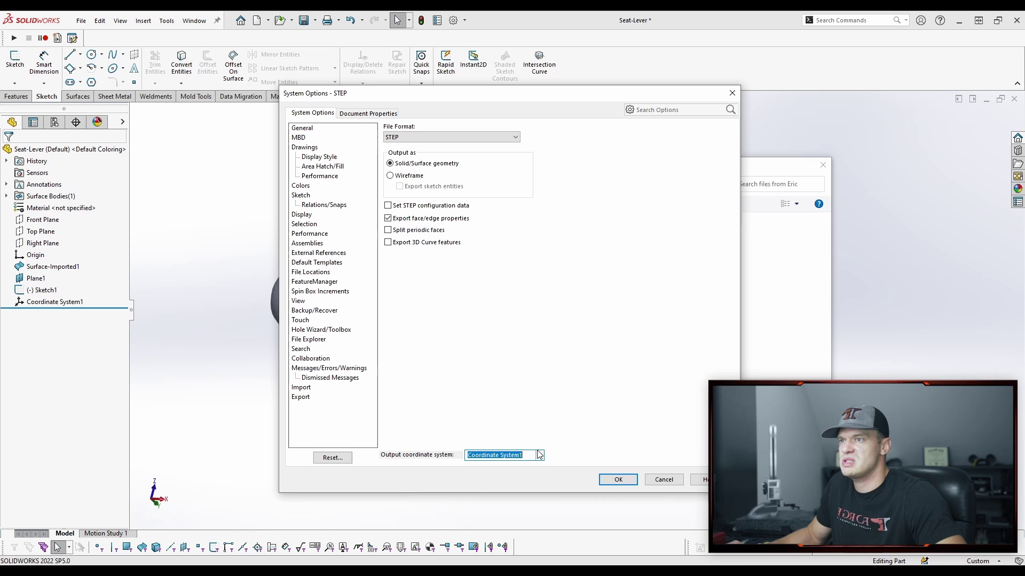
click(539, 454)
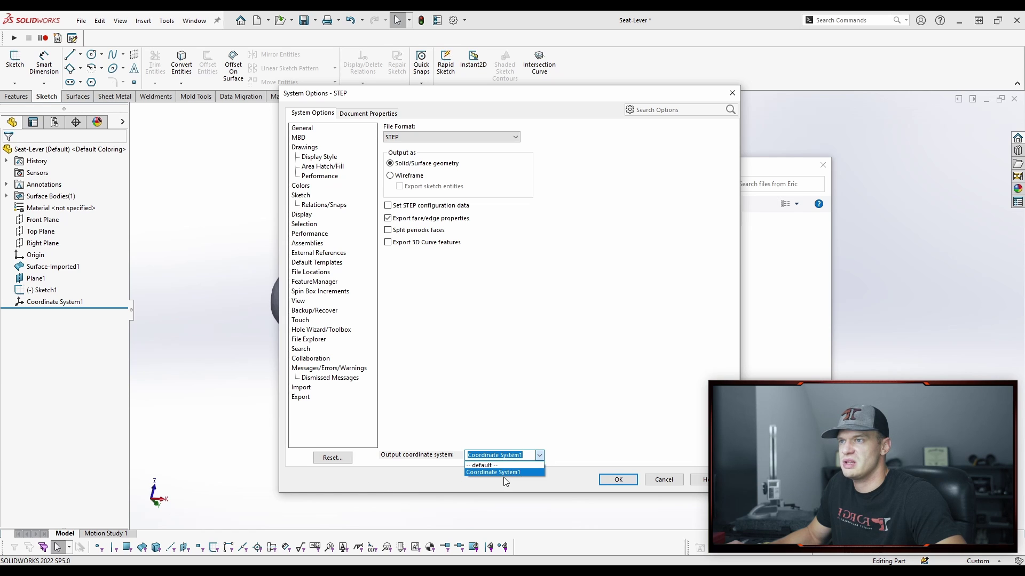
click(528, 465)
click(540, 456)
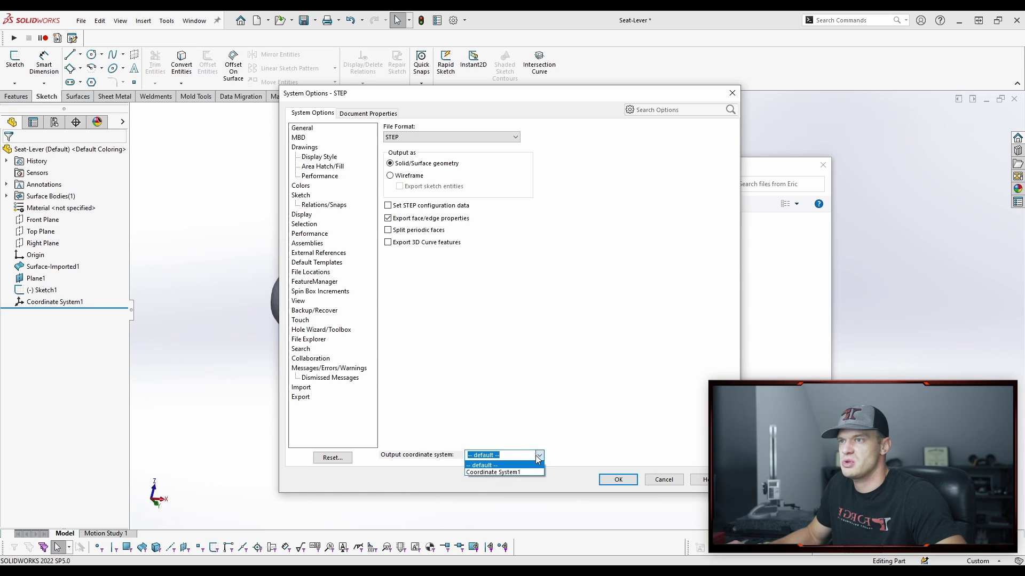
click(522, 472)
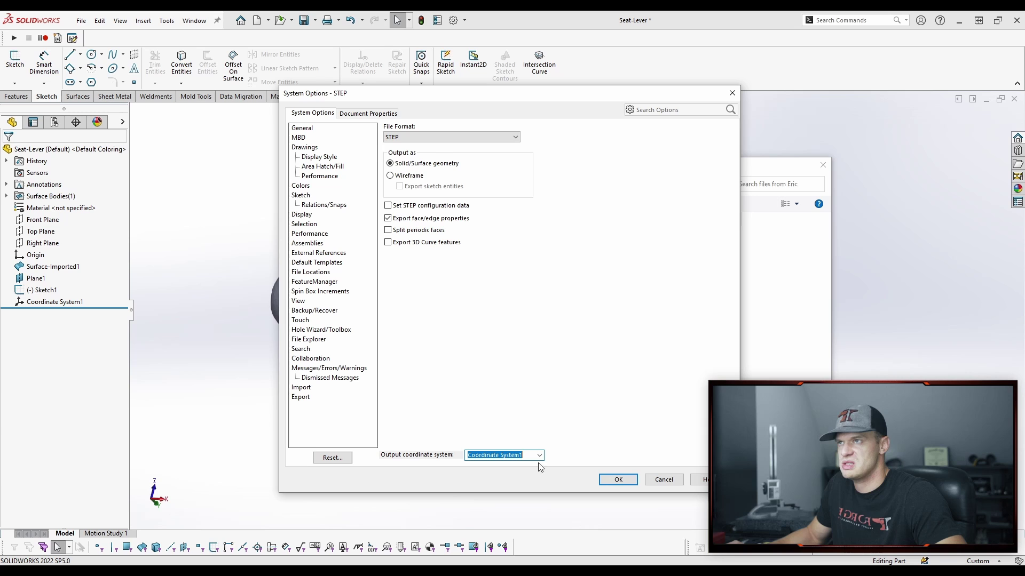
click(618, 479)
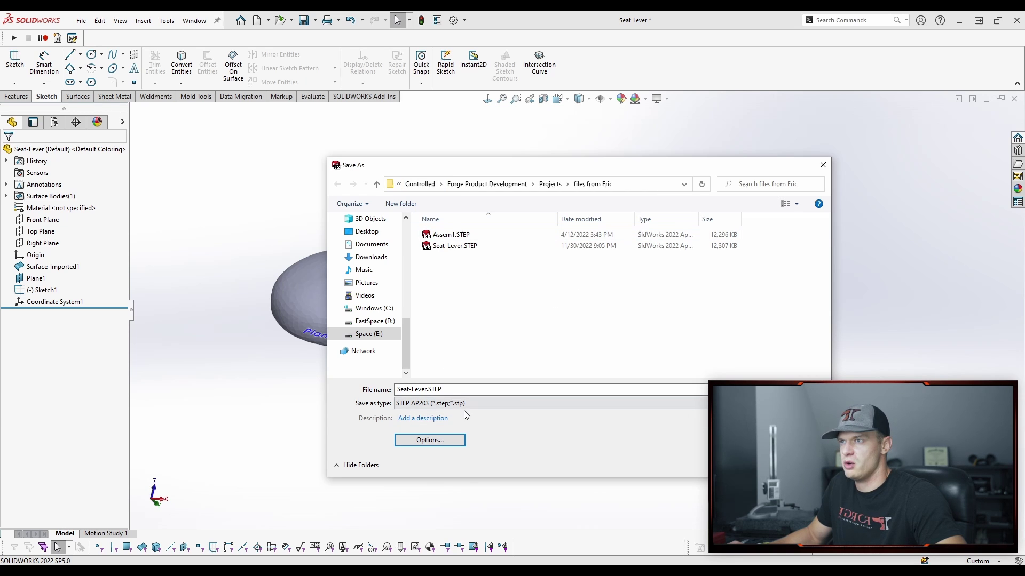
Change the save type to Parasolid and set its output coordinate system to Coordinate System1
click(600, 404)
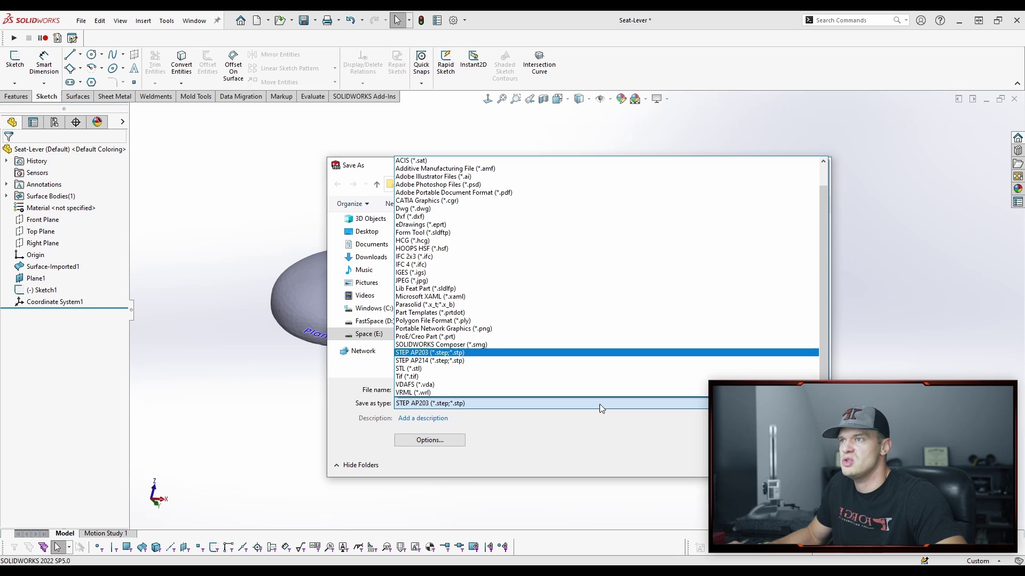
click(427, 308)
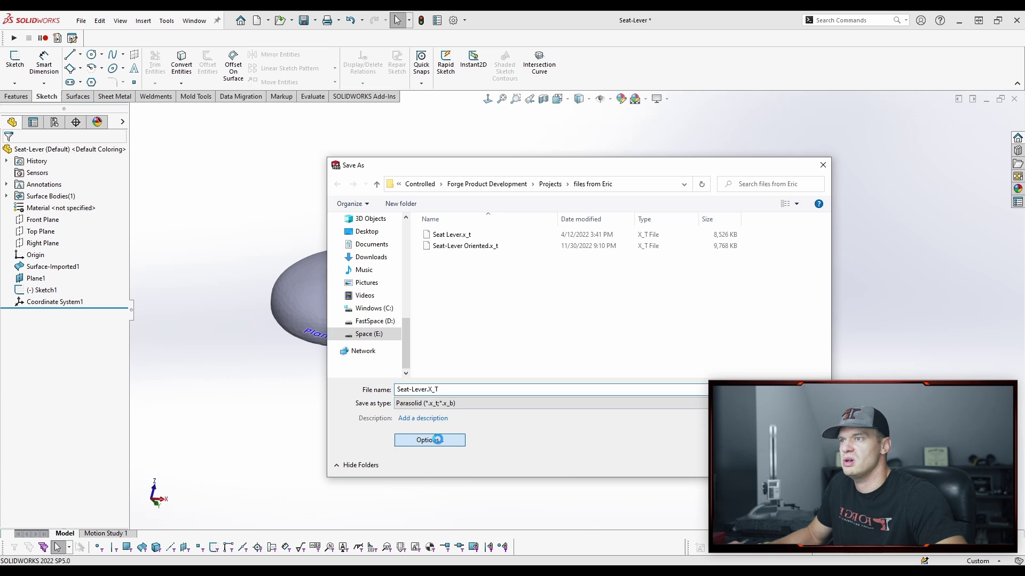
click(430, 440)
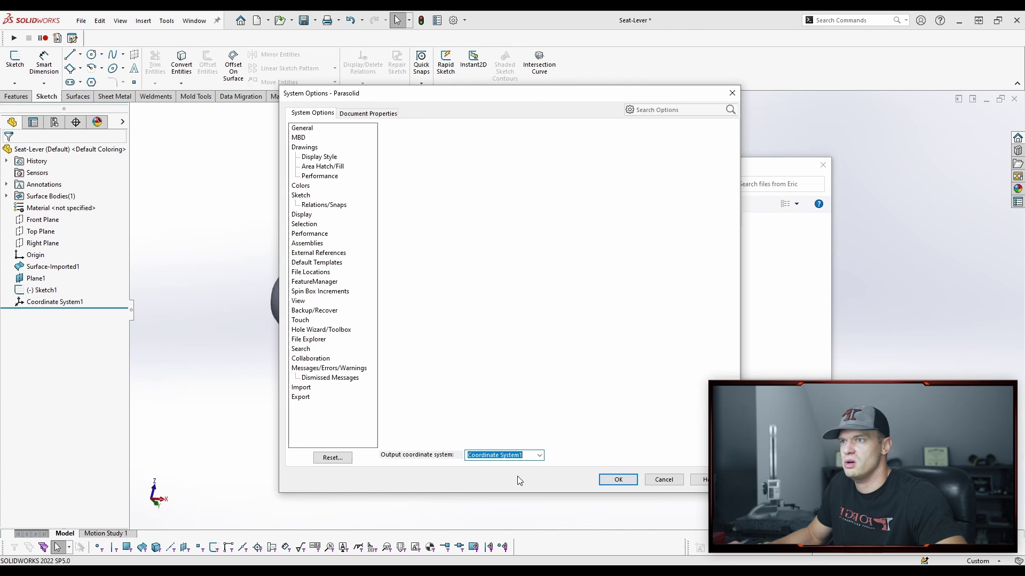
click(540, 455)
click(538, 472)
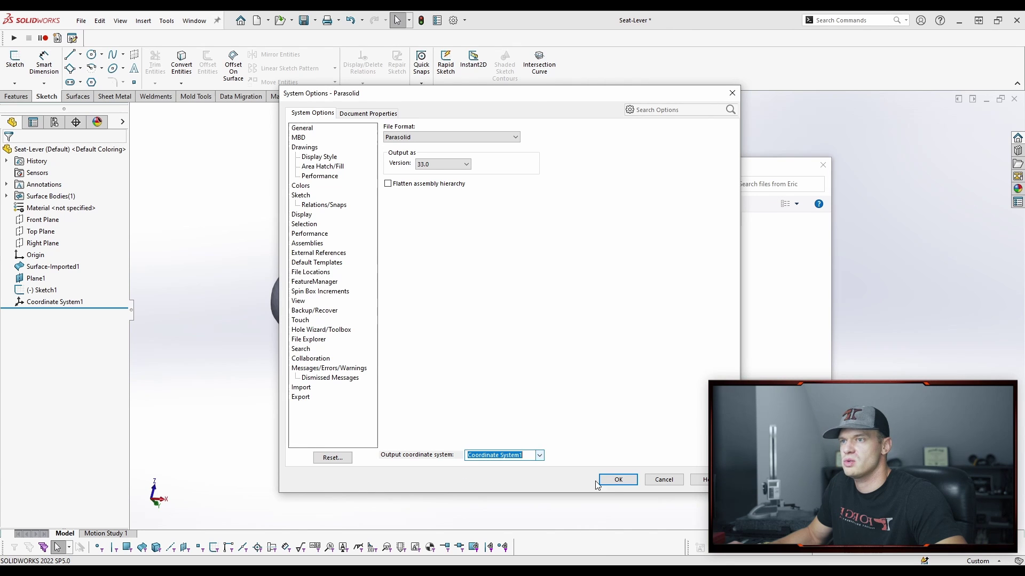
click(618, 479)
Save the Parasolid export as Seat-Lever Oriented.x_t, replacing the existing file
click(475, 246)
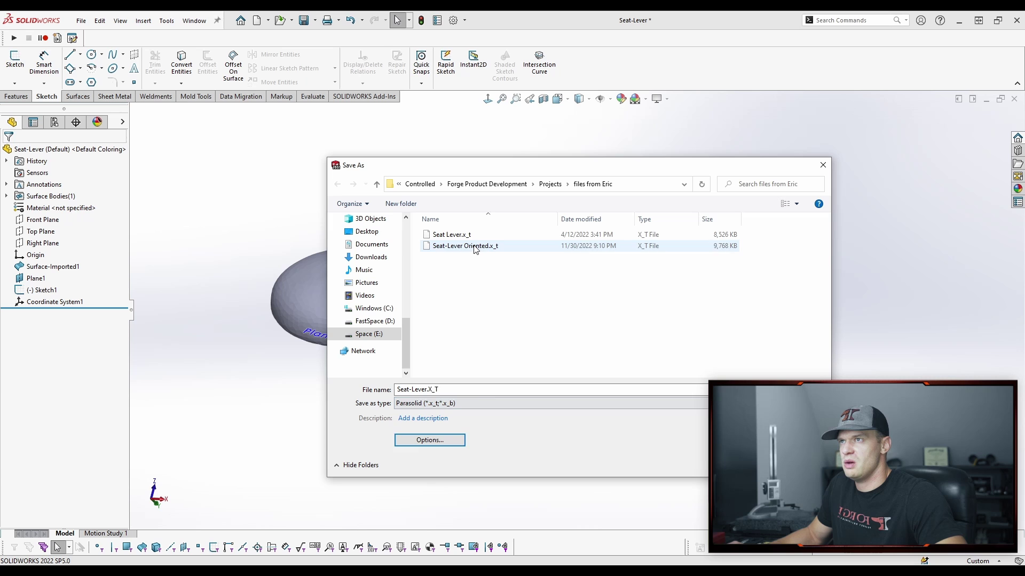
click(754, 465)
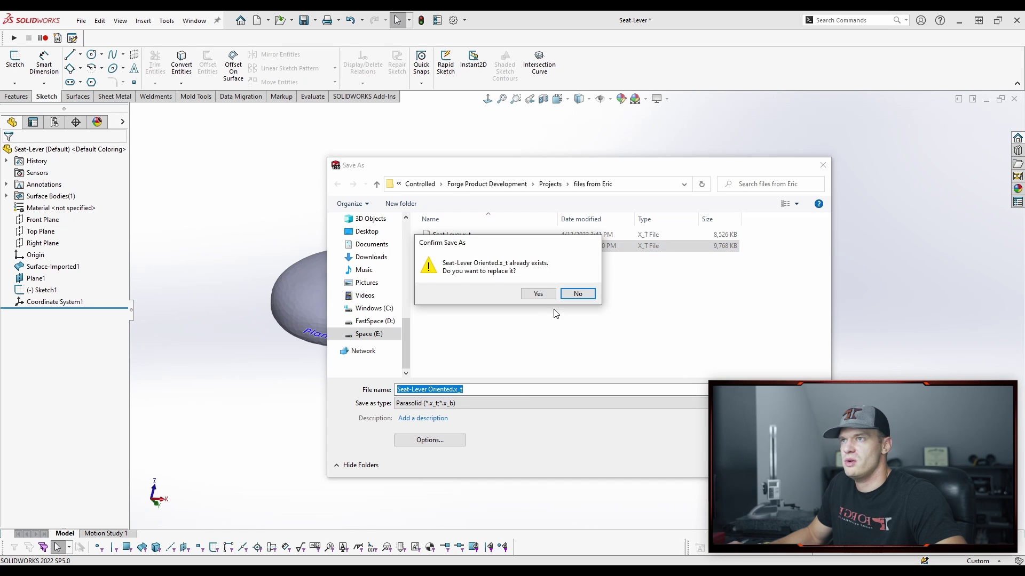
click(538, 294)
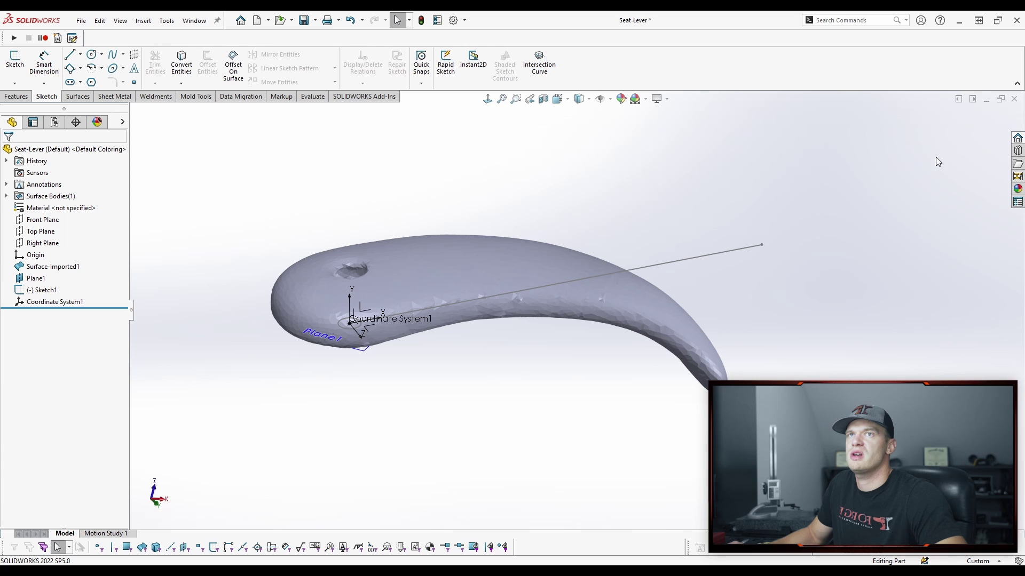
Import Seat-Lever Oriented.x_t as a new part and decline Import Diagnostics
click(986, 99)
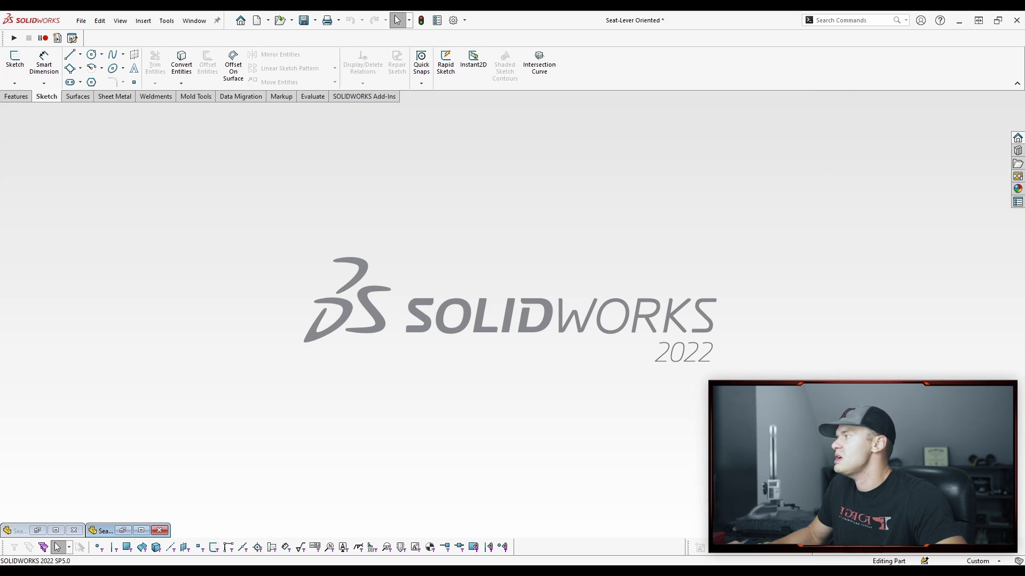
drag(0, 320, 449, 255)
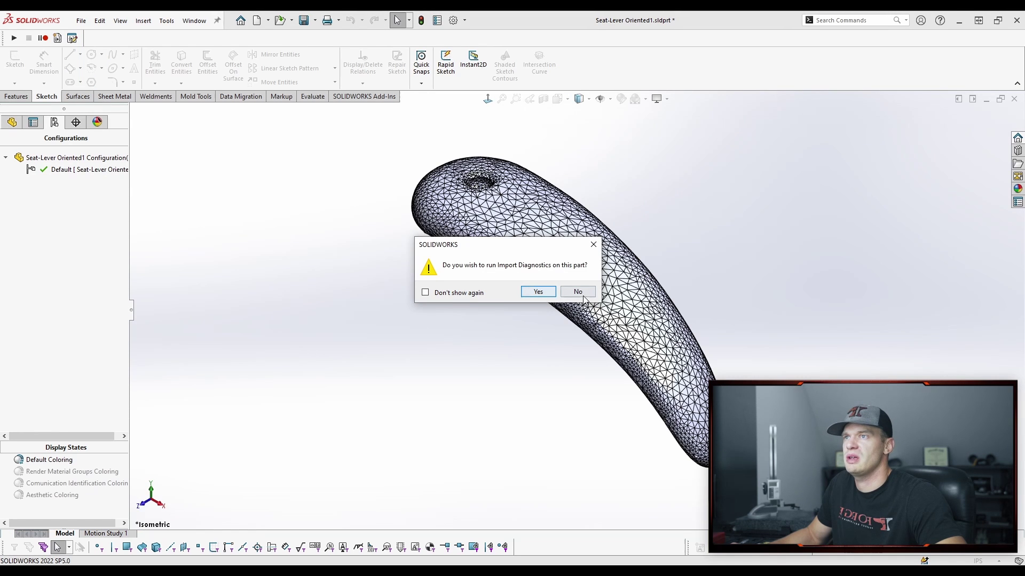
click(584, 294)
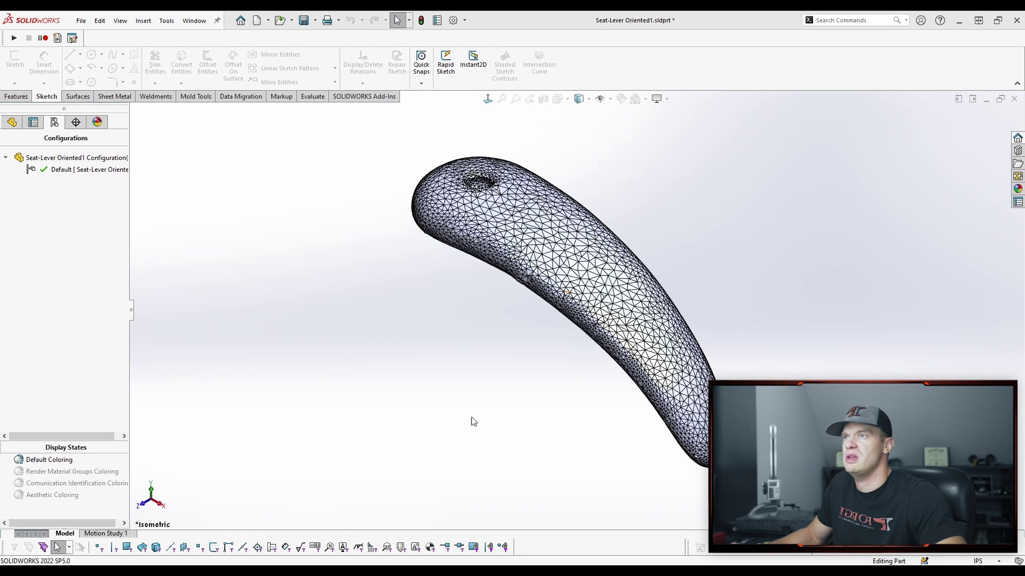
Create a reference axis through the lever's hole at the intersection of the Front Plane and Right Plane
click(11, 123)
click(42, 219)
shift+click(40, 243)
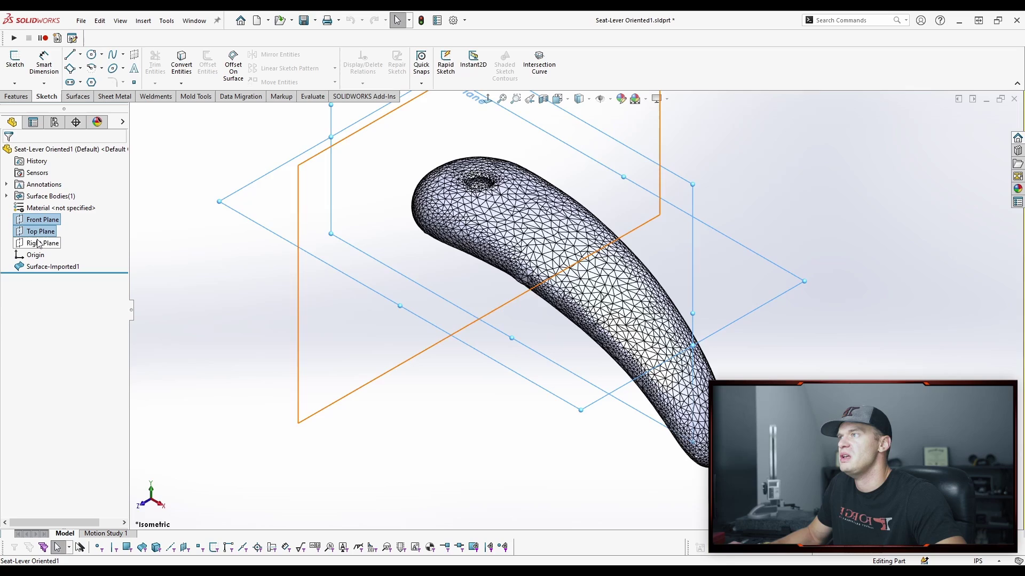
key(ctrl+1)
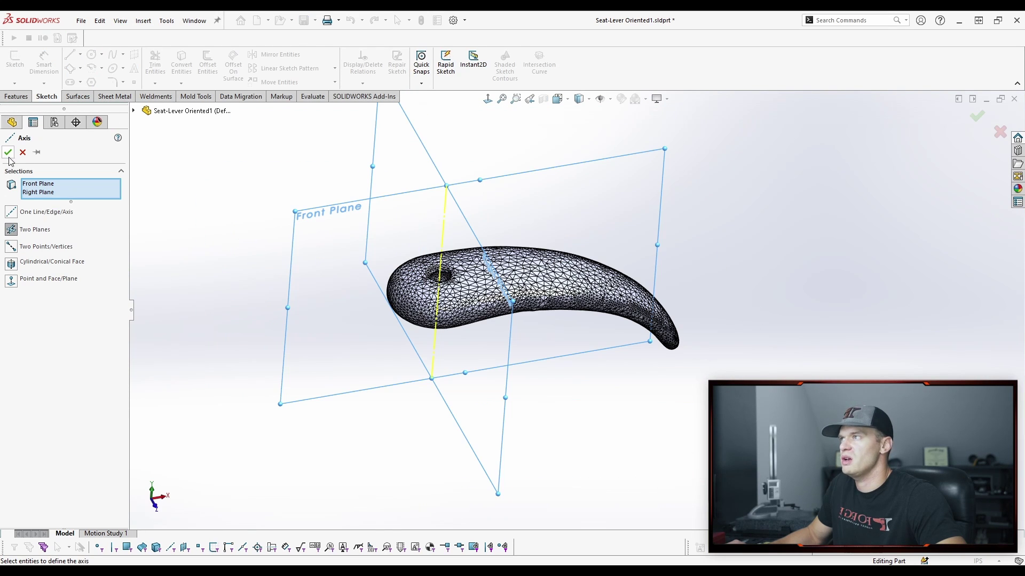
click(8, 152)
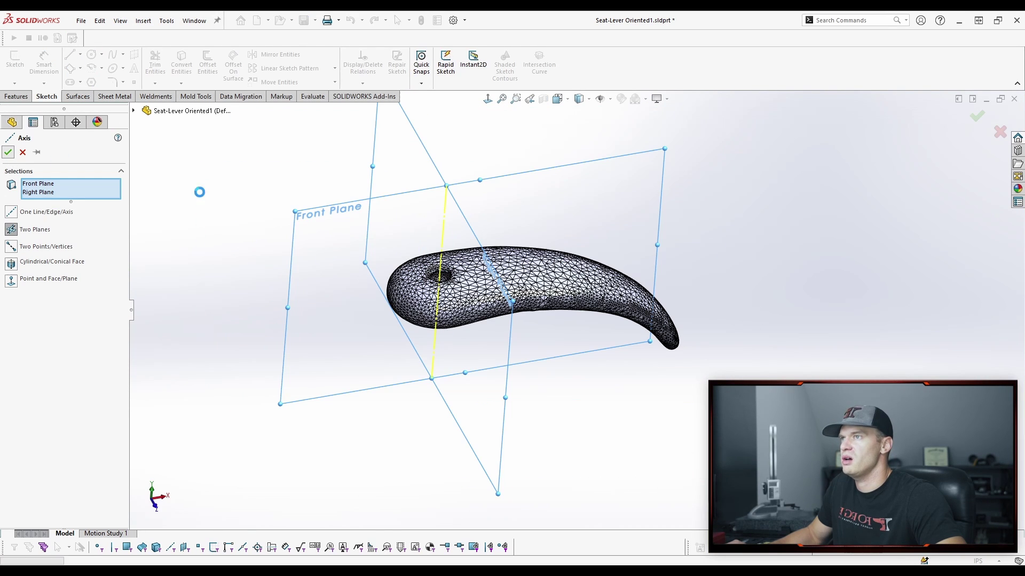
click(618, 187)
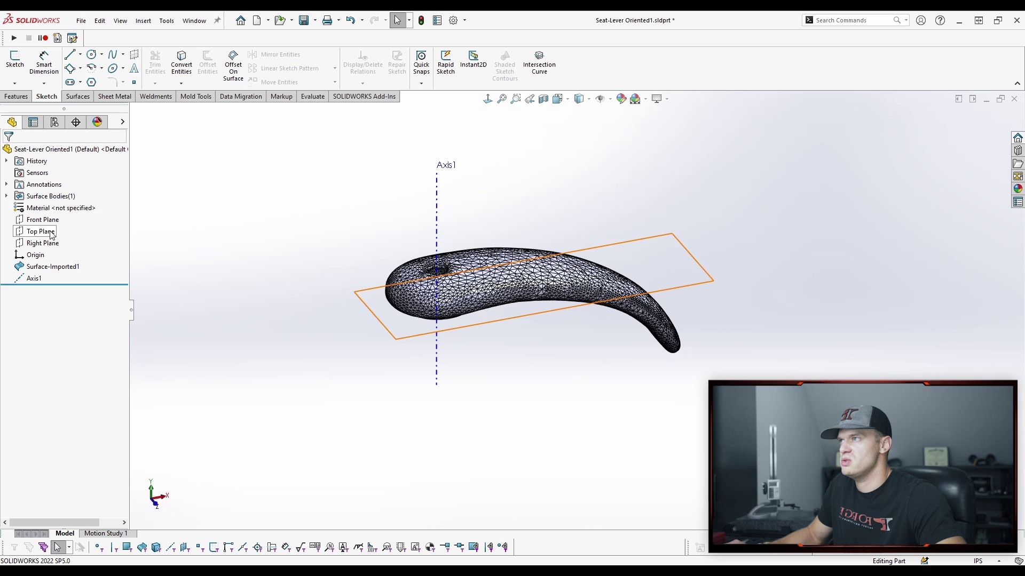
Examine the alignment of the new axis and the three default planes with the reoriented lever
middle_drag(665, 373, 707, 290)
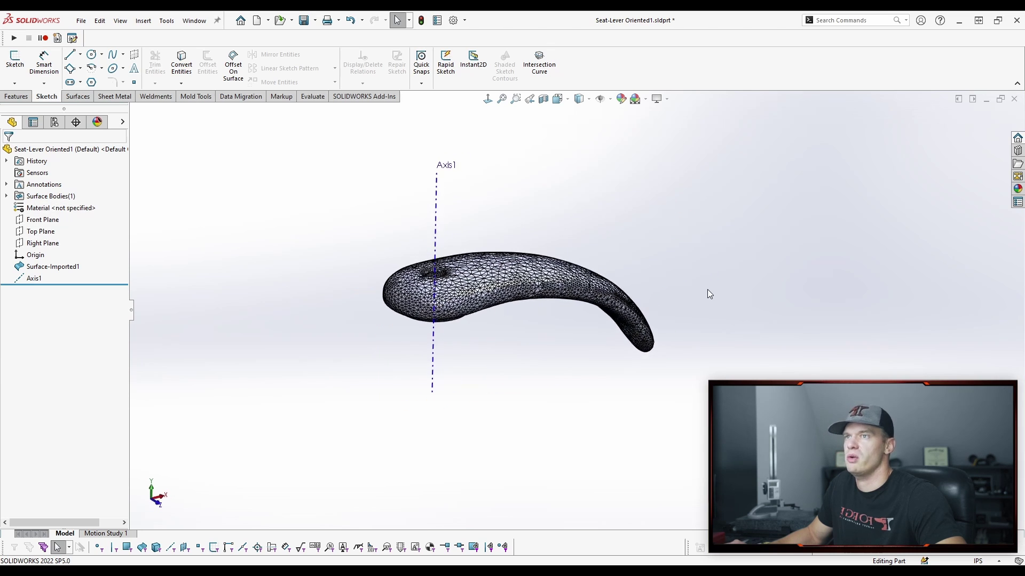
scroll(707, 290, down, 2)
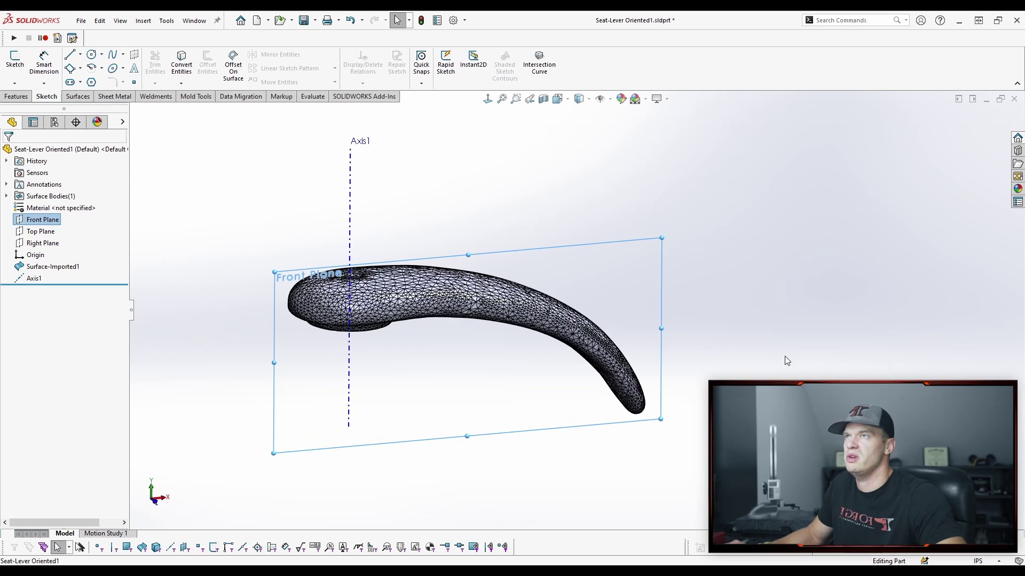
click(791, 274)
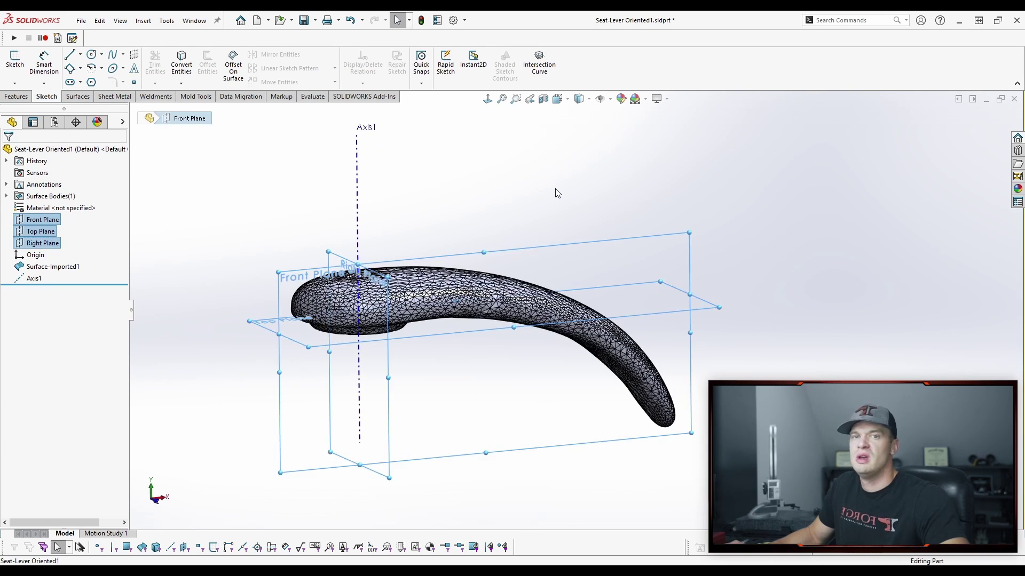
click(555, 189)
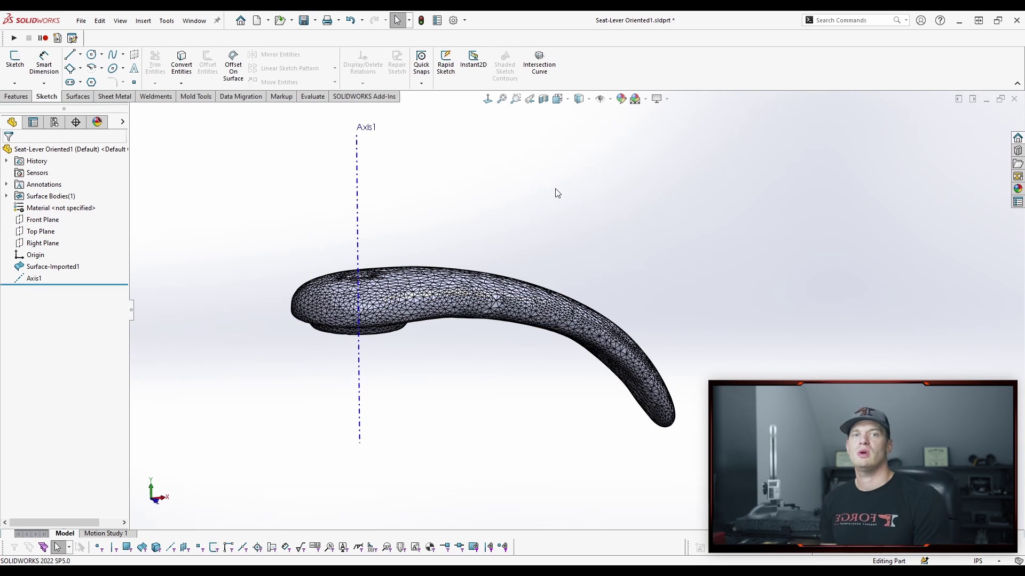